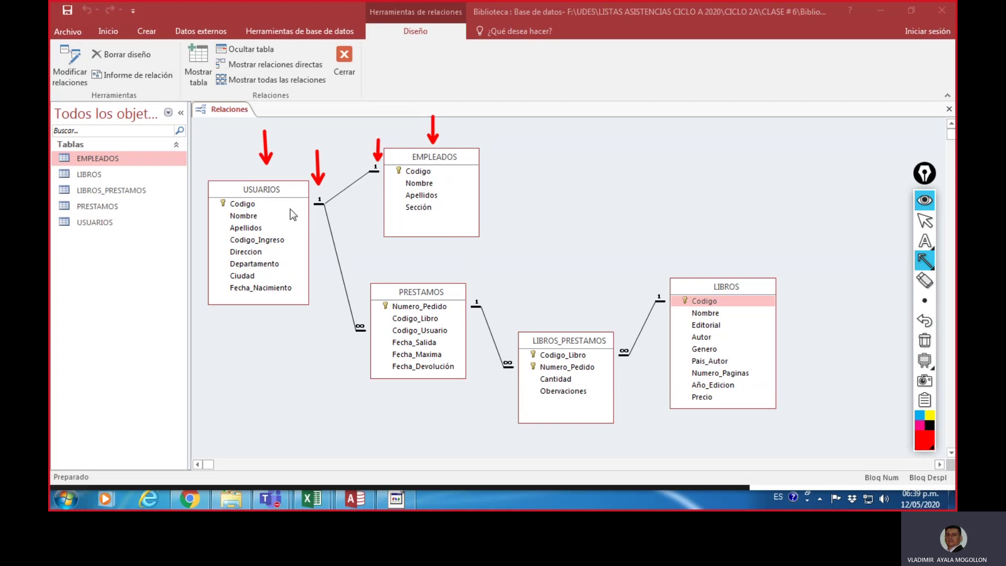
Step: Erase the annotation arrows from the relationships diagram and return the overlay to selection mode
click(925, 342)
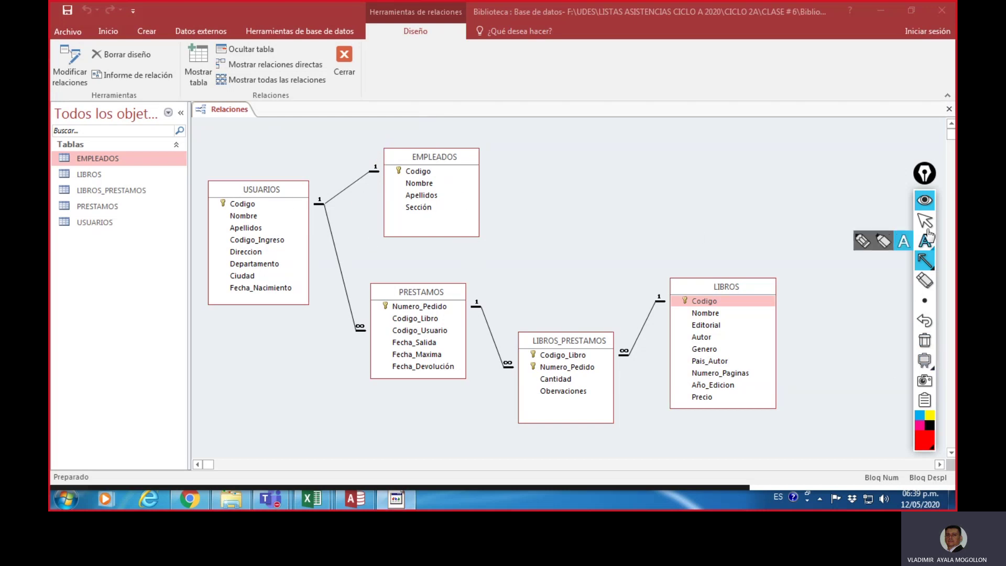
click(925, 221)
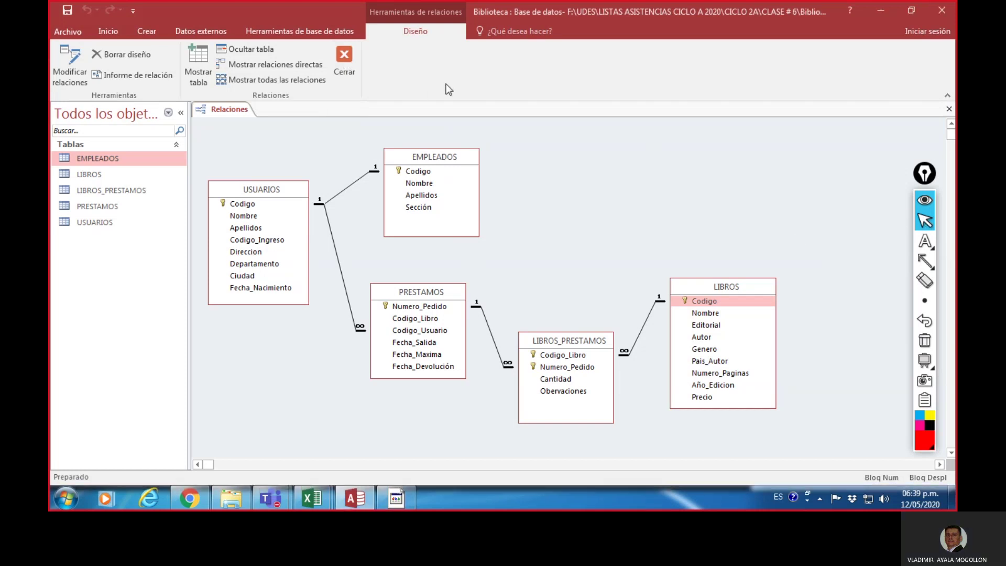
Step: Close the relationships window, show the Crear tab, and box its form-creation options in red
click(342, 58)
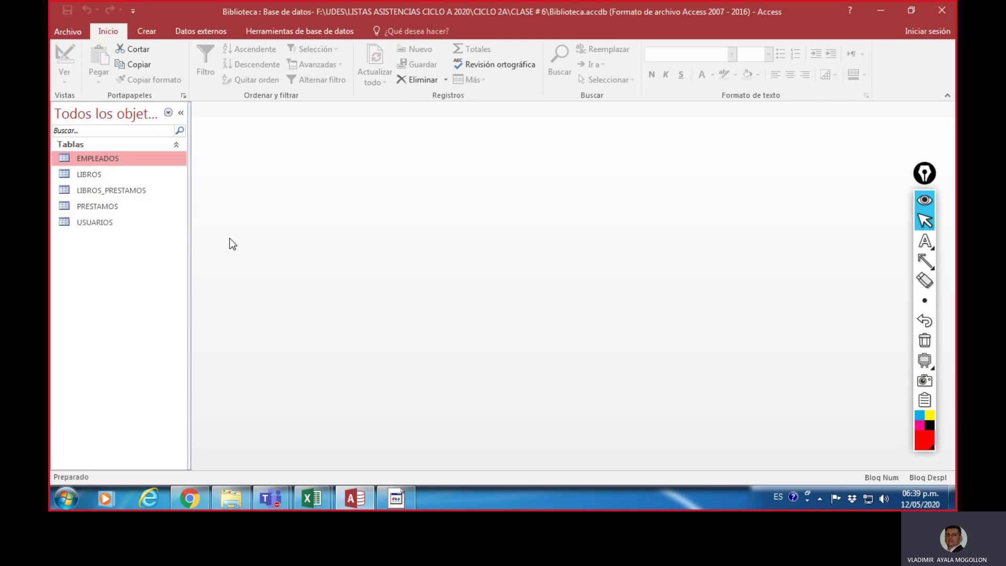
click(154, 30)
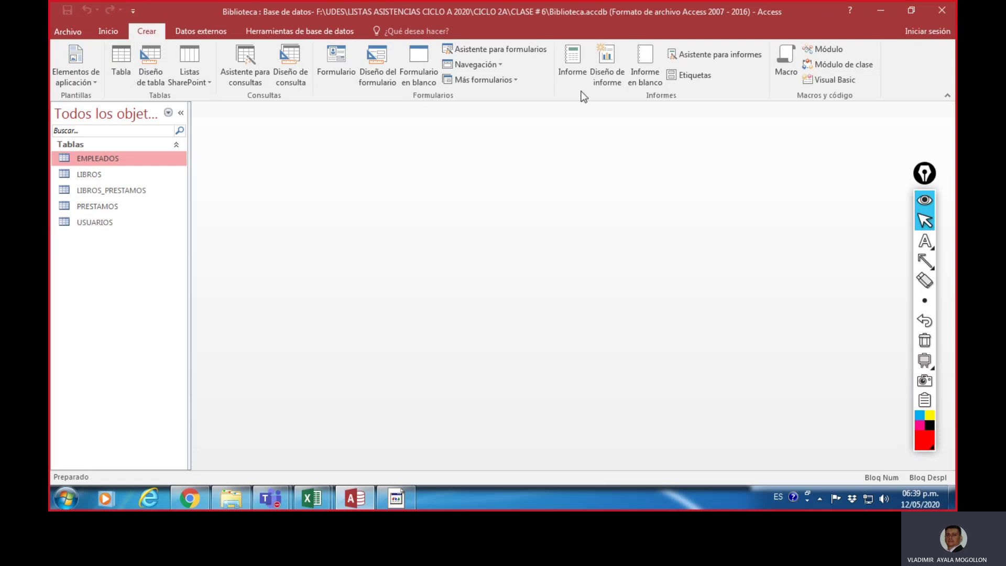
click(925, 300)
click(926, 261)
click(889, 262)
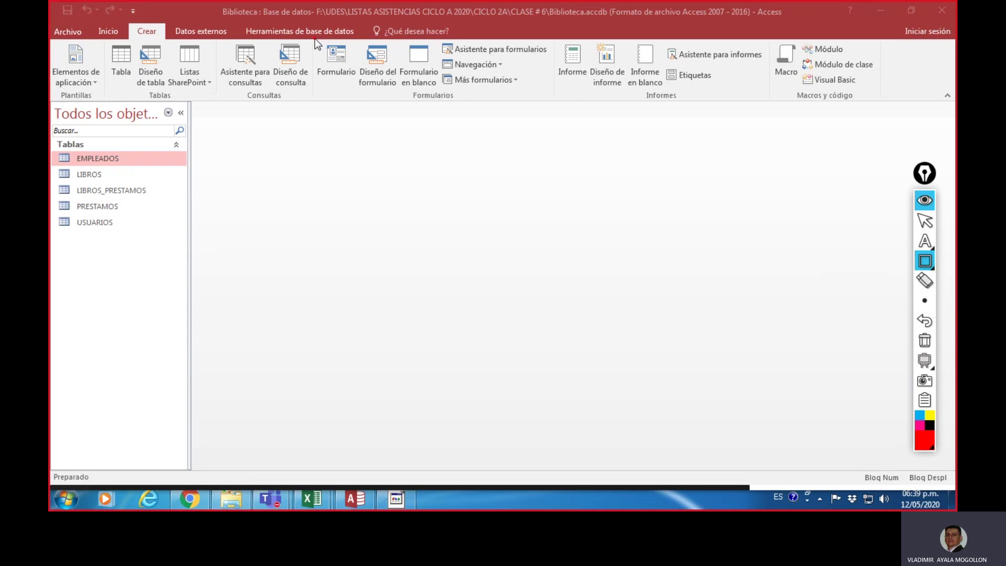
mouse_move(317, 38)
mouse_down()
mouse_move(437, 53)
mouse_move(576, 99)
mouse_move(561, 105)
mouse_up()
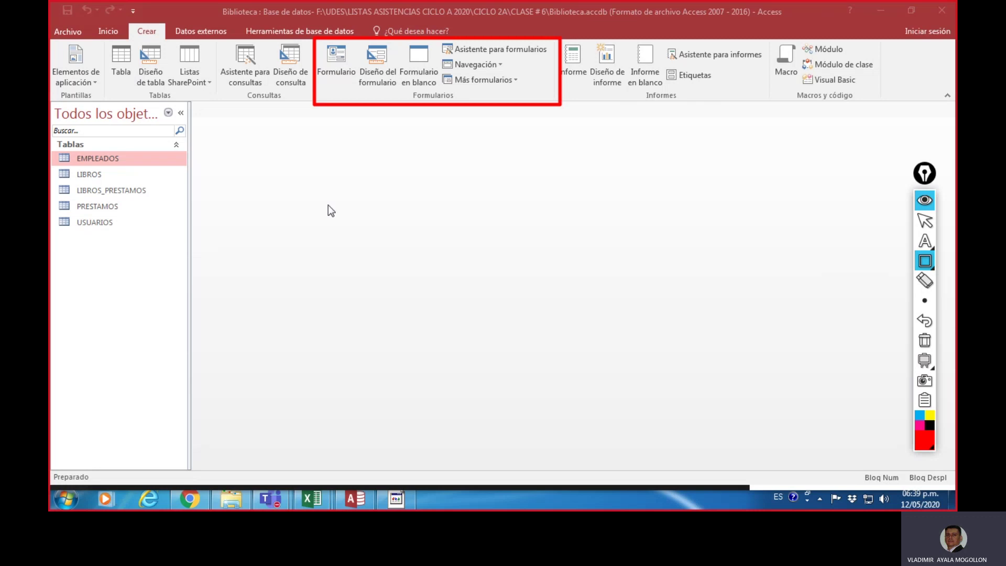
Step: Draw an arrow pointing at the creation options, then clear all red annotations
click(926, 260)
click(904, 261)
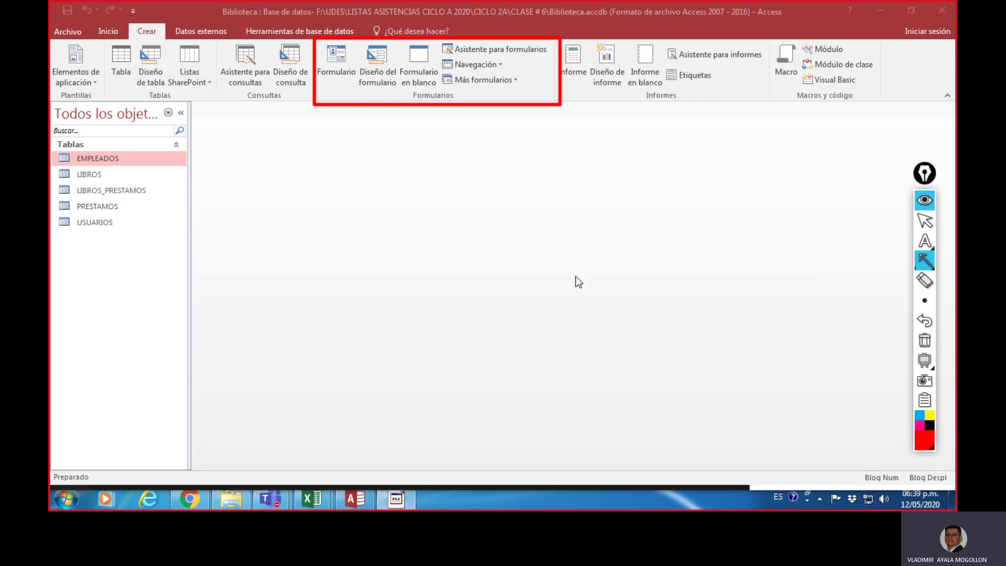
drag(159, 206, 148, 39)
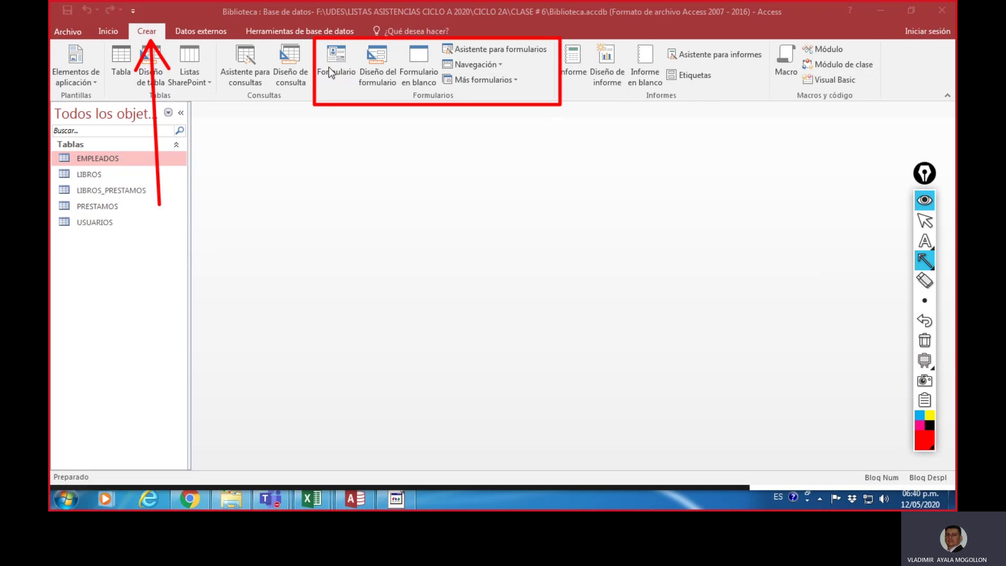
click(926, 340)
click(926, 221)
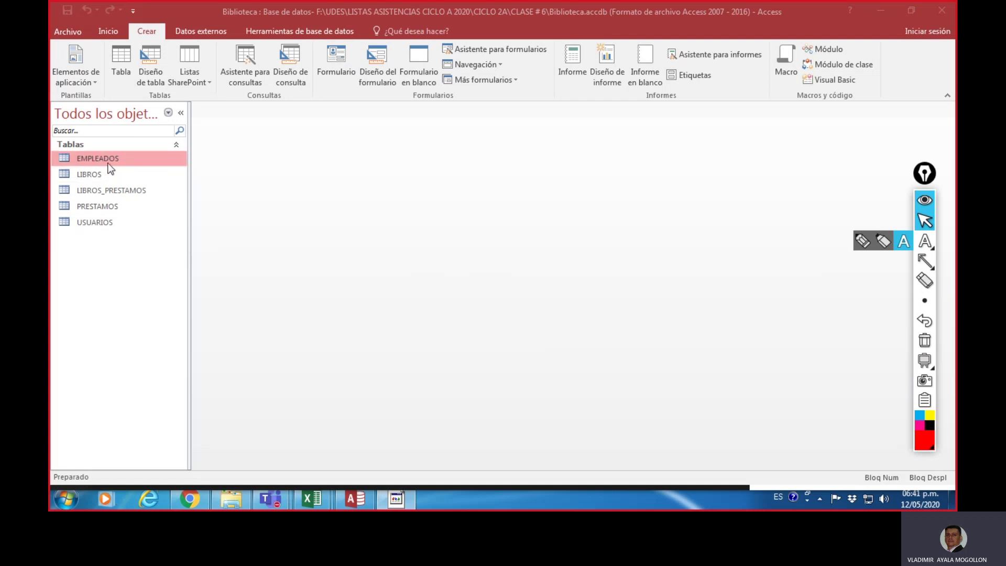
Step: Point an arrow at the EMPLEADOS table, clear it, then build a quick Formulario from EMPLEADOS
click(925, 262)
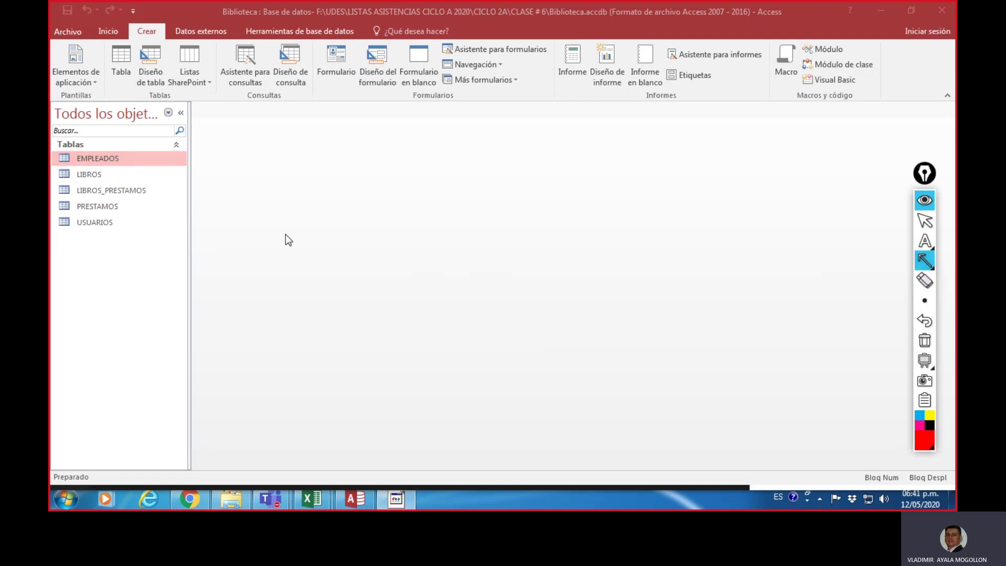
drag(286, 237, 137, 170)
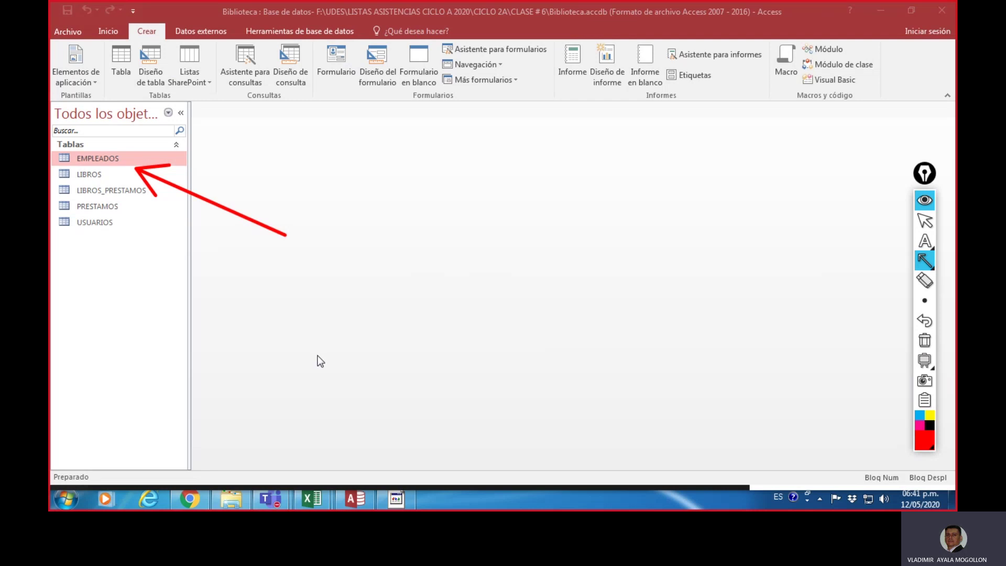
click(926, 342)
click(926, 221)
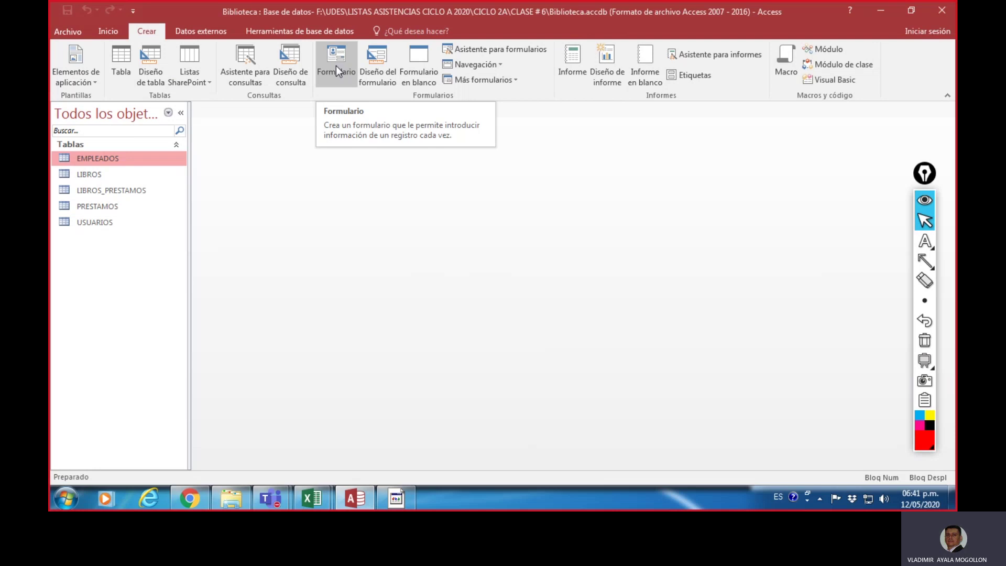
click(337, 67)
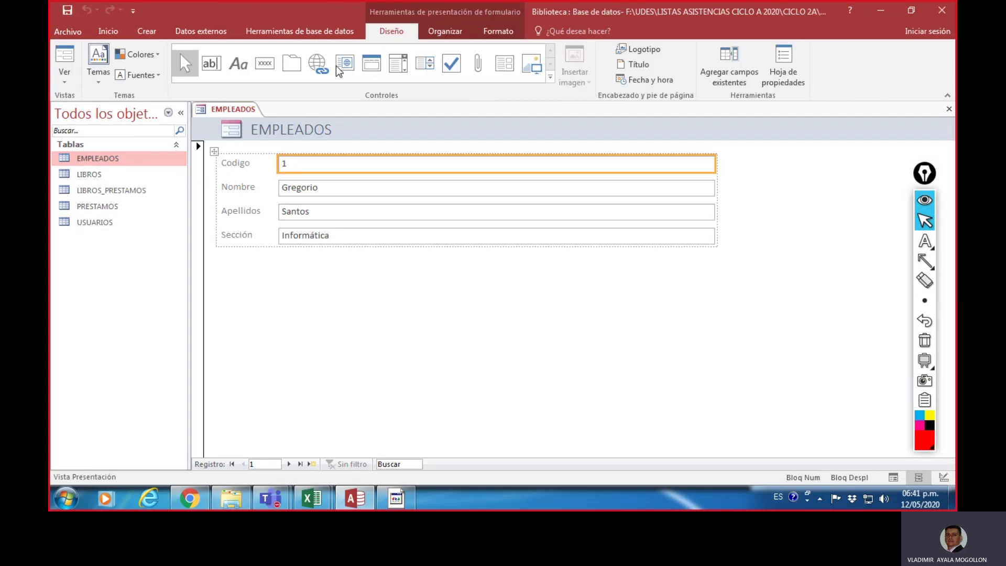
click(375, 294)
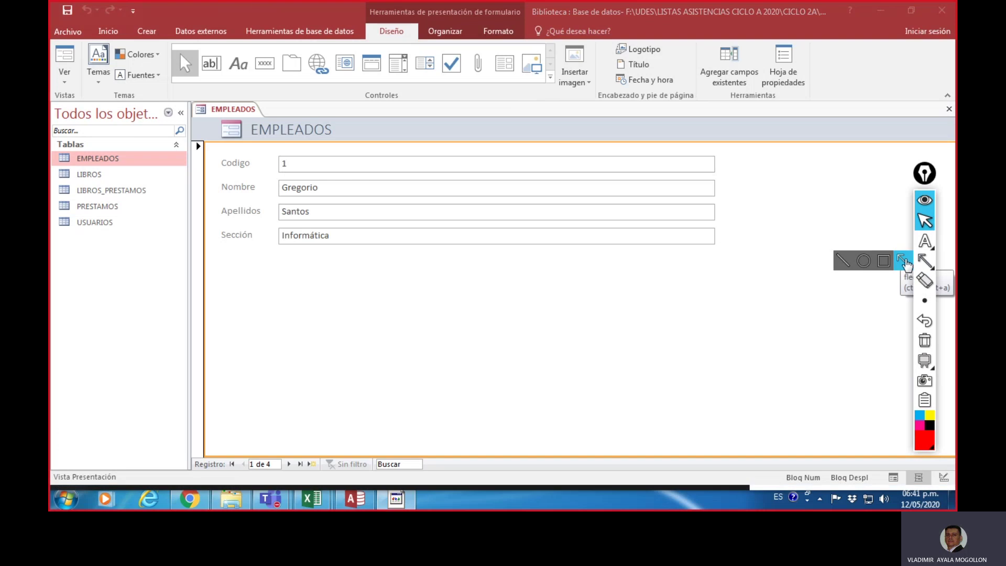
click(925, 261)
drag(484, 131, 409, 44)
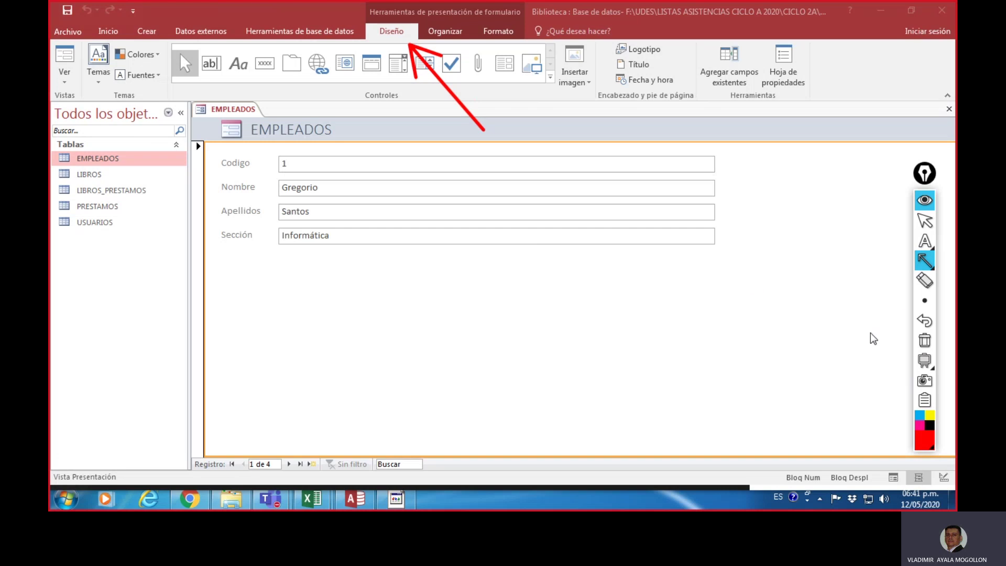
click(925, 341)
click(925, 221)
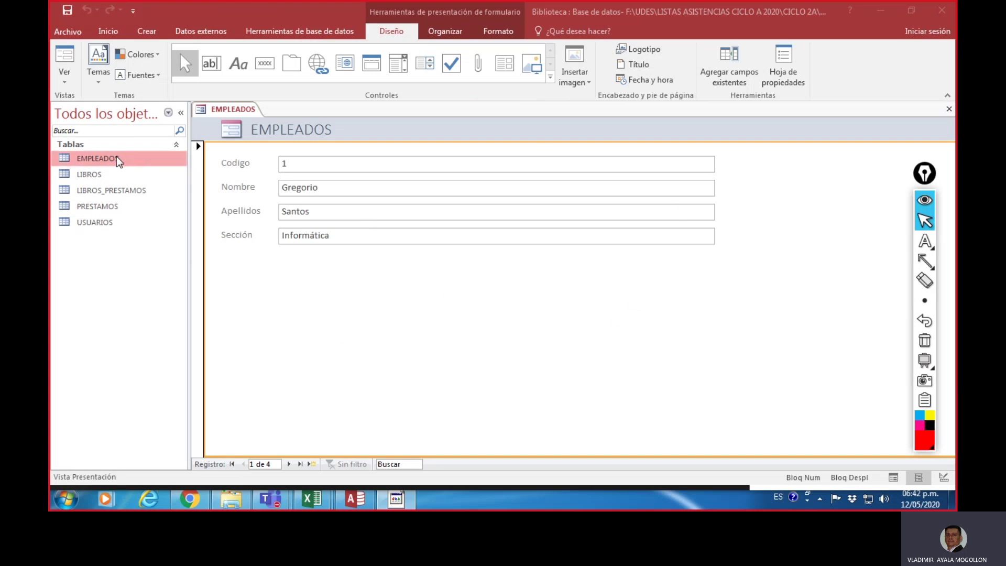
click(925, 261)
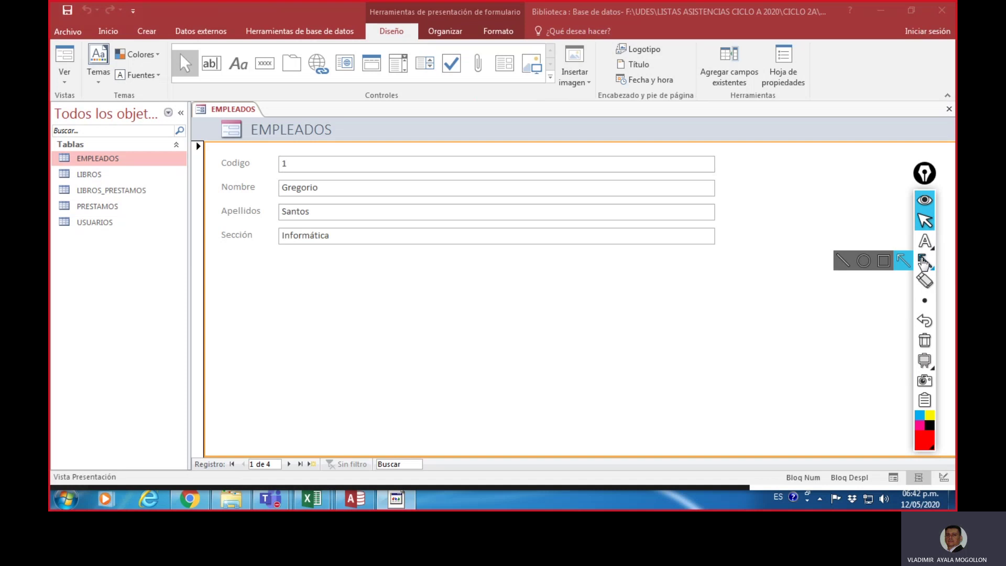
click(903, 260)
drag(650, 321, 290, 448)
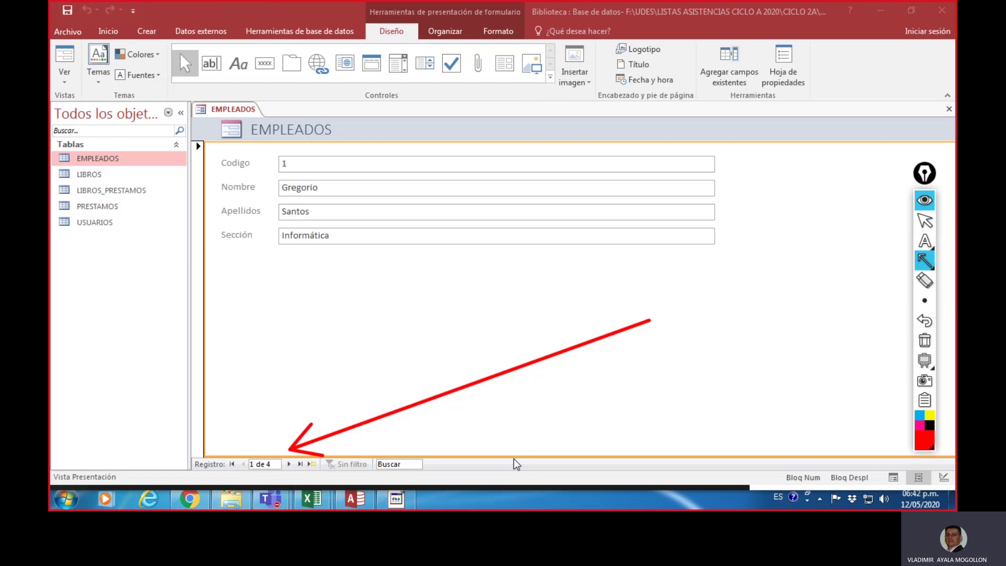
click(925, 341)
click(926, 221)
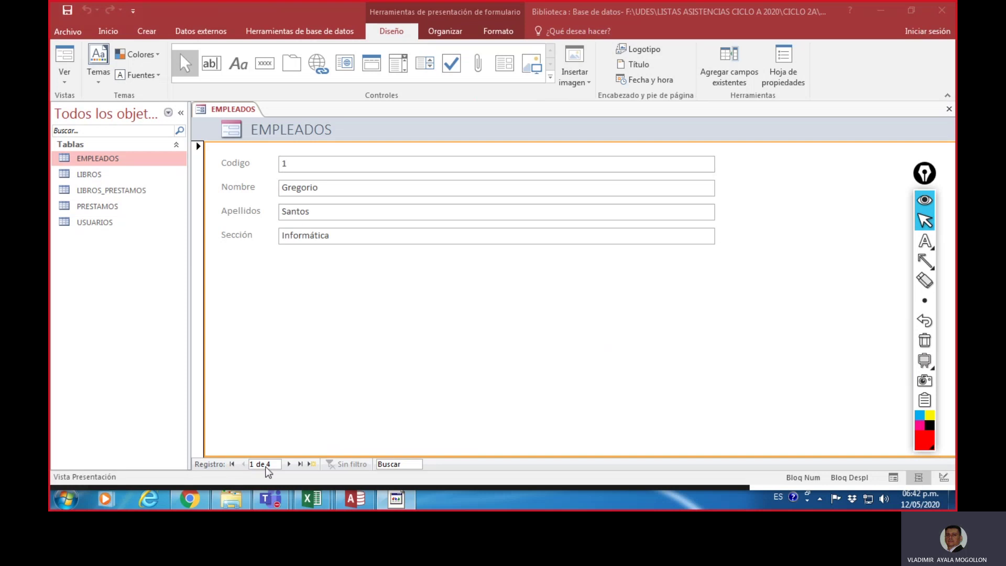
click(923, 263)
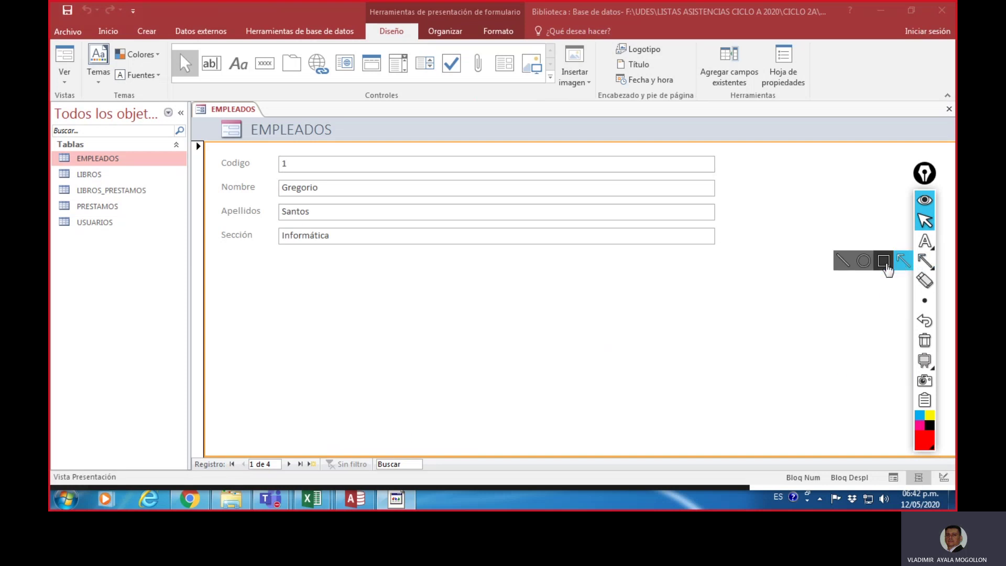
click(843, 261)
drag(226, 474, 361, 476)
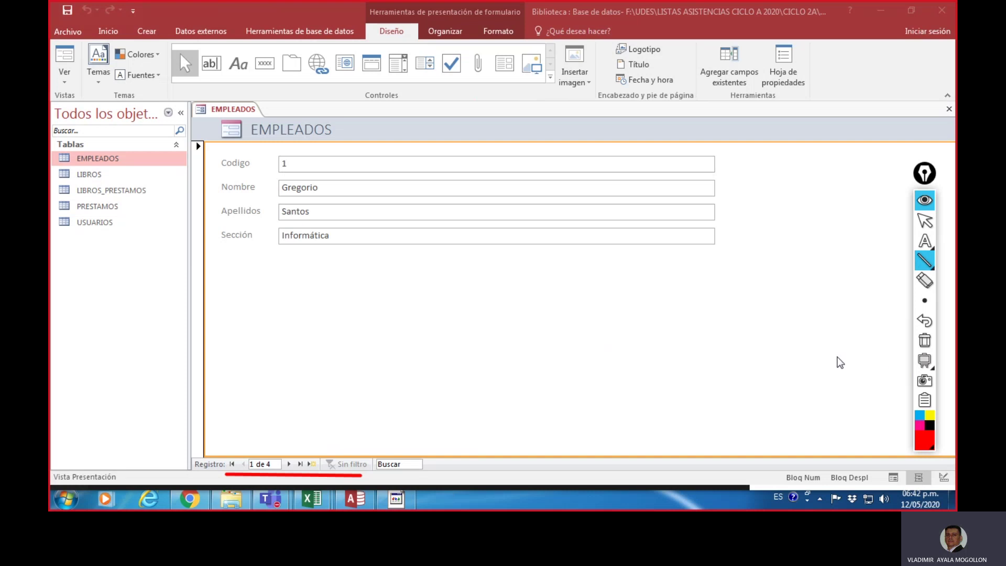
click(925, 361)
click(926, 341)
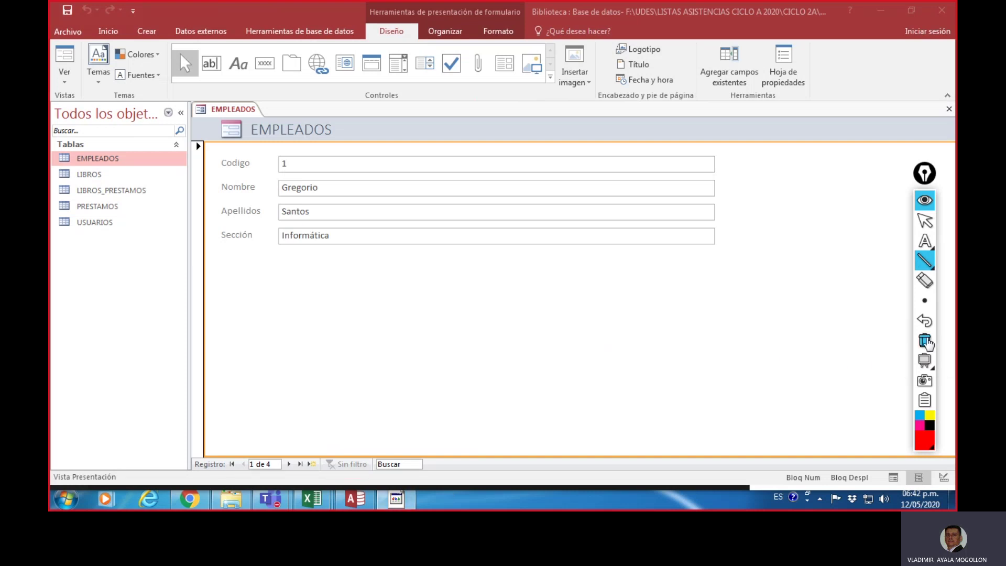
click(926, 222)
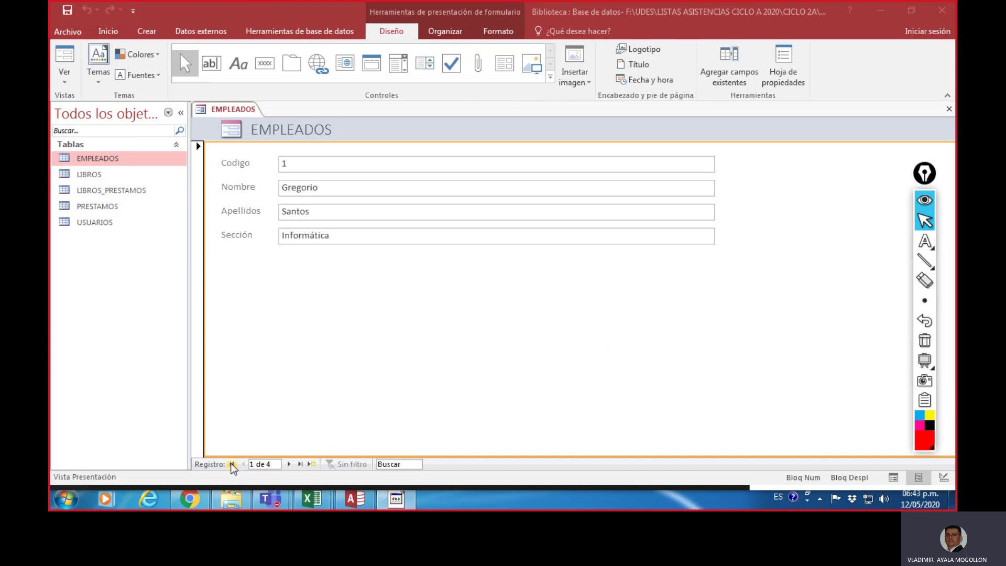
click(232, 467)
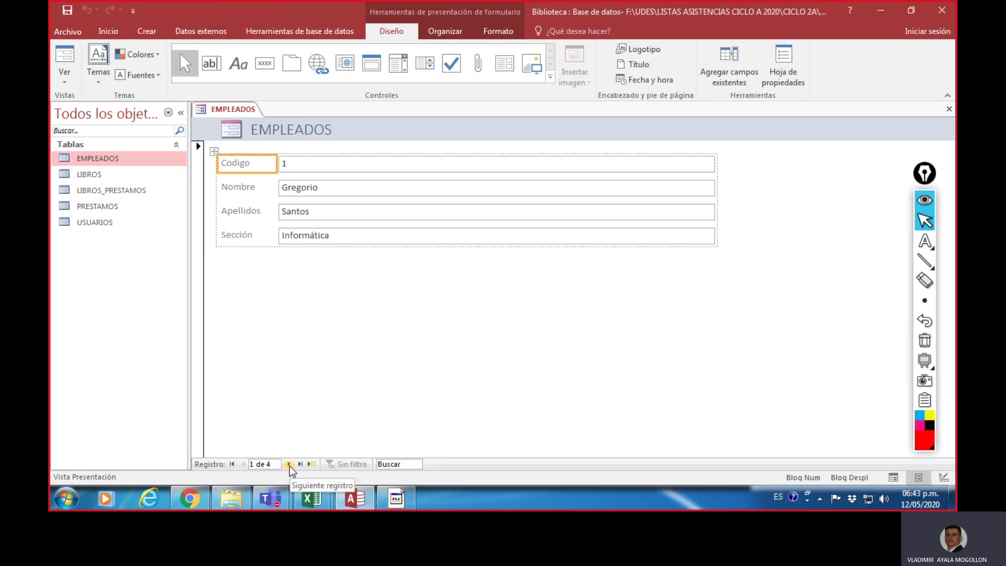
click(289, 465)
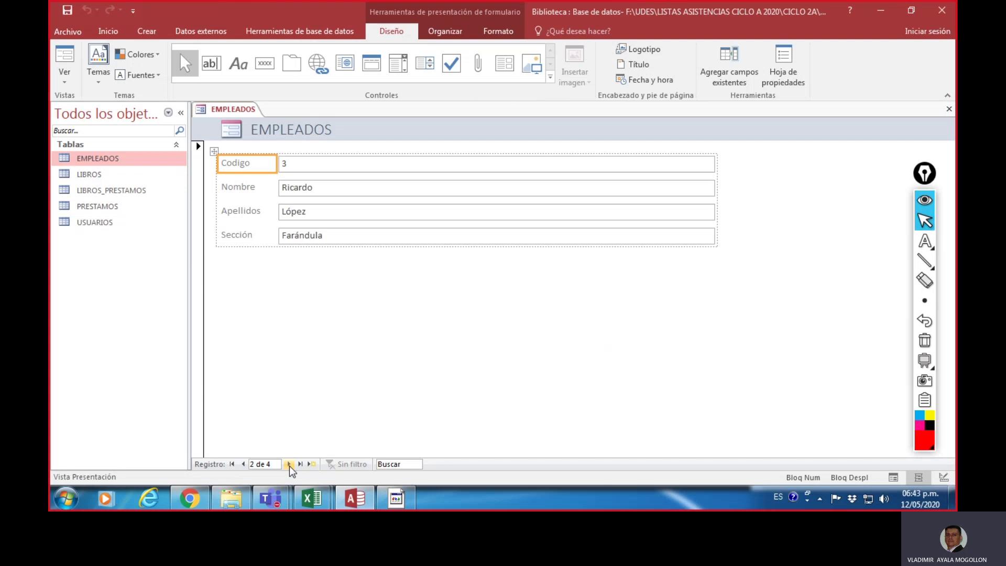
click(289, 465)
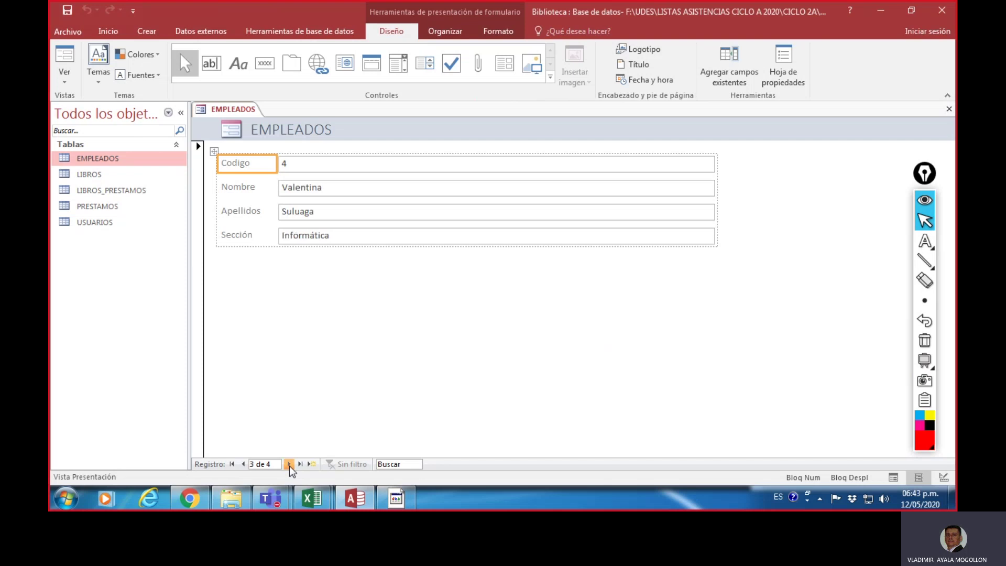
click(289, 465)
click(289, 465)
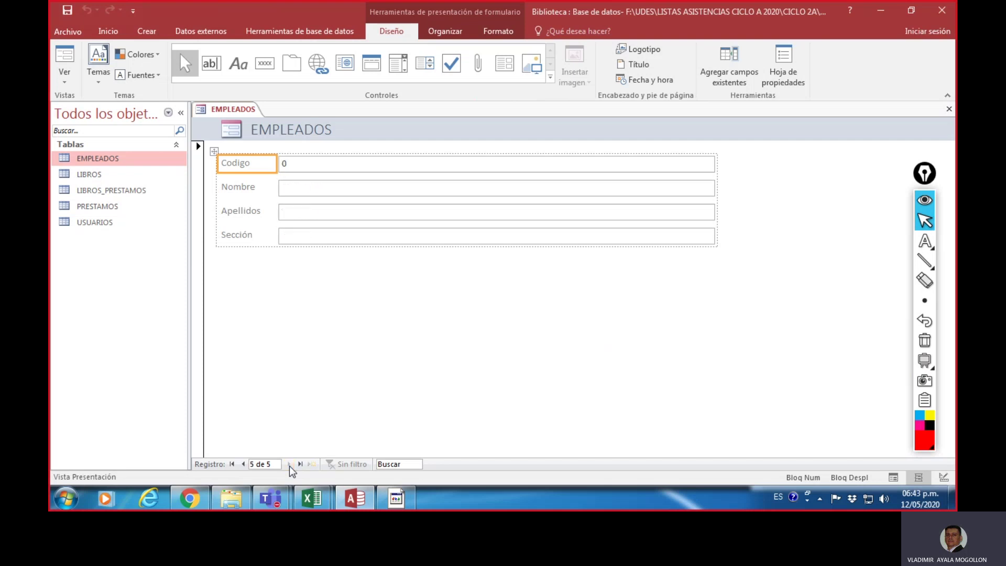
click(243, 464)
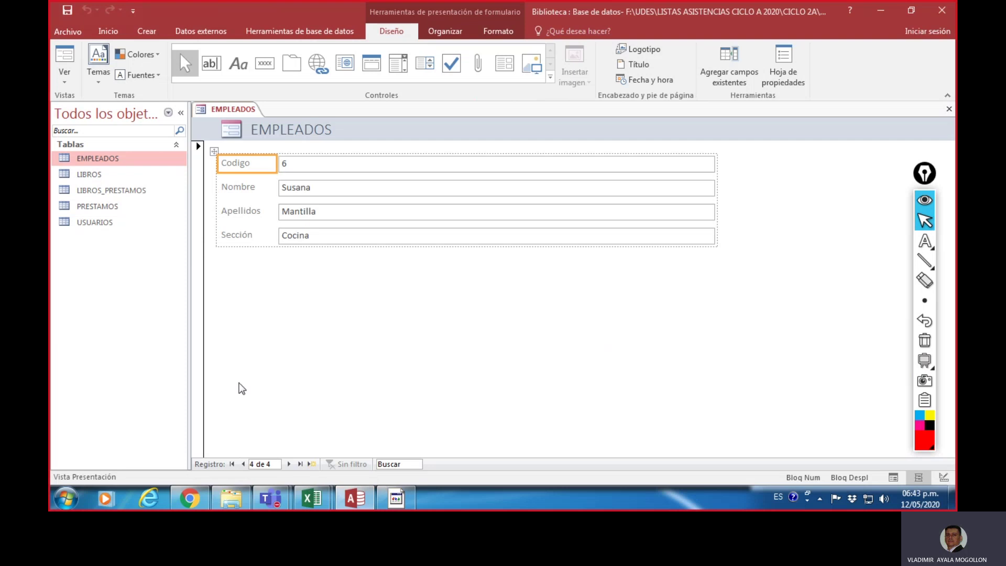
click(244, 464)
click(243, 464)
click(243, 464)
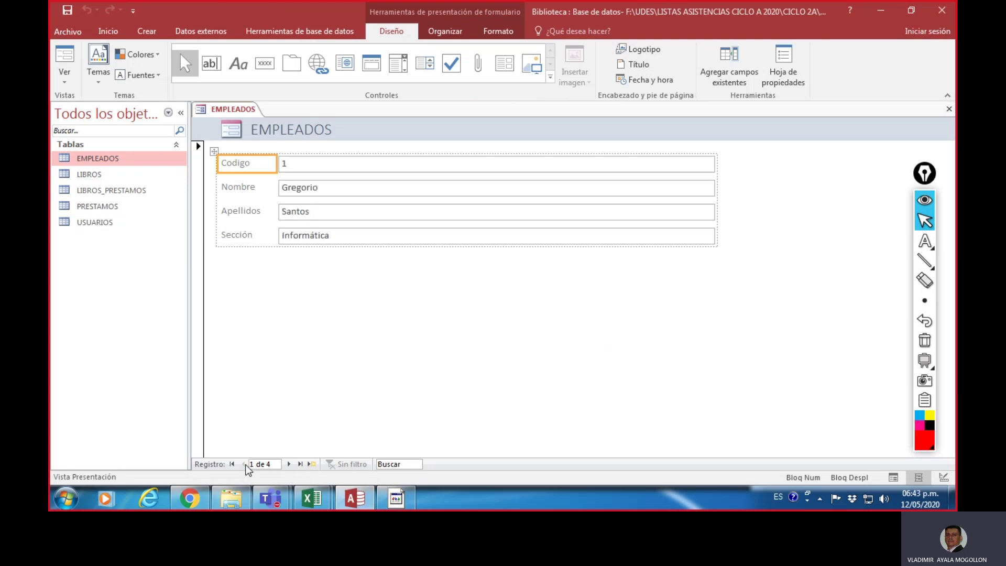
click(289, 465)
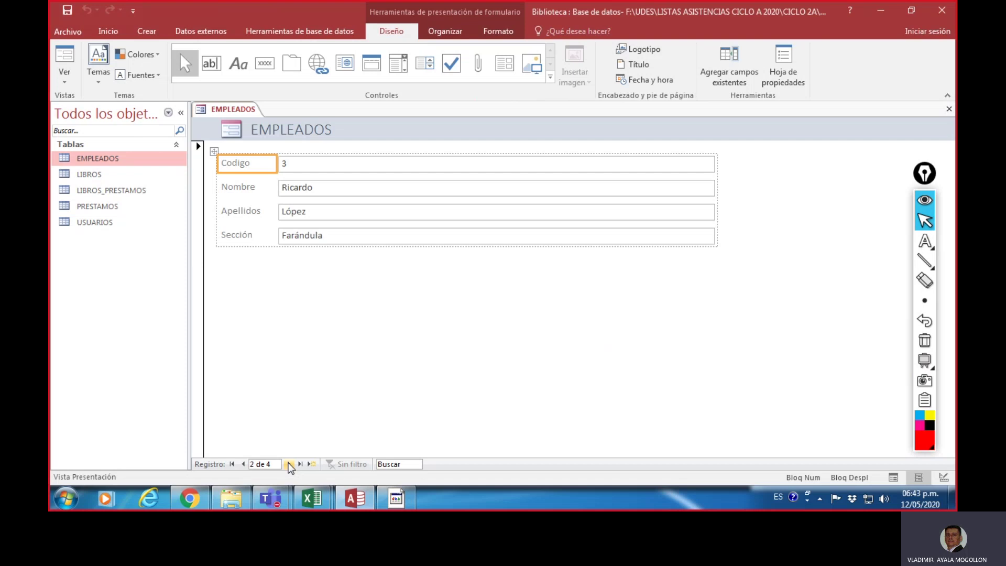
click(289, 465)
click(289, 464)
click(289, 464)
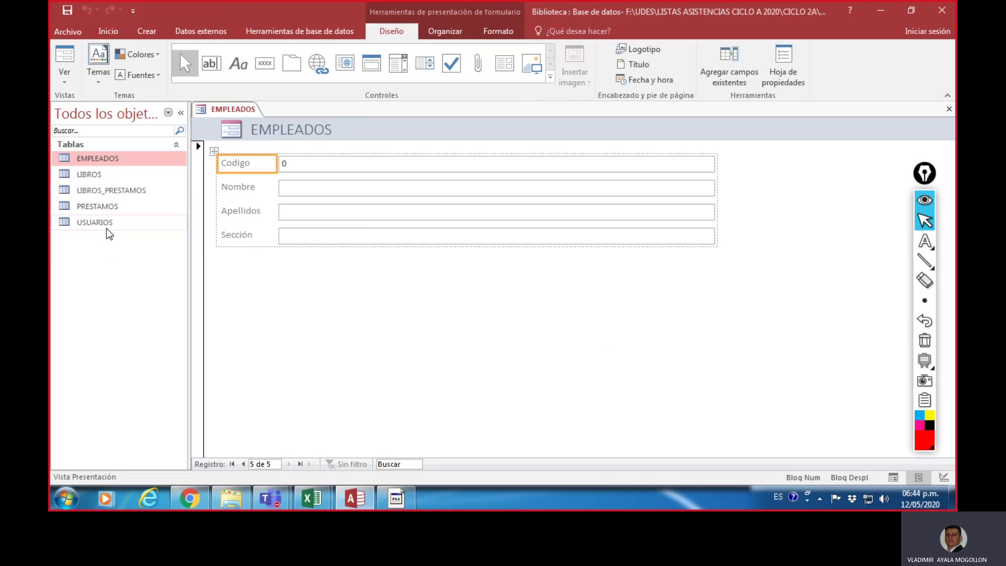
click(111, 223)
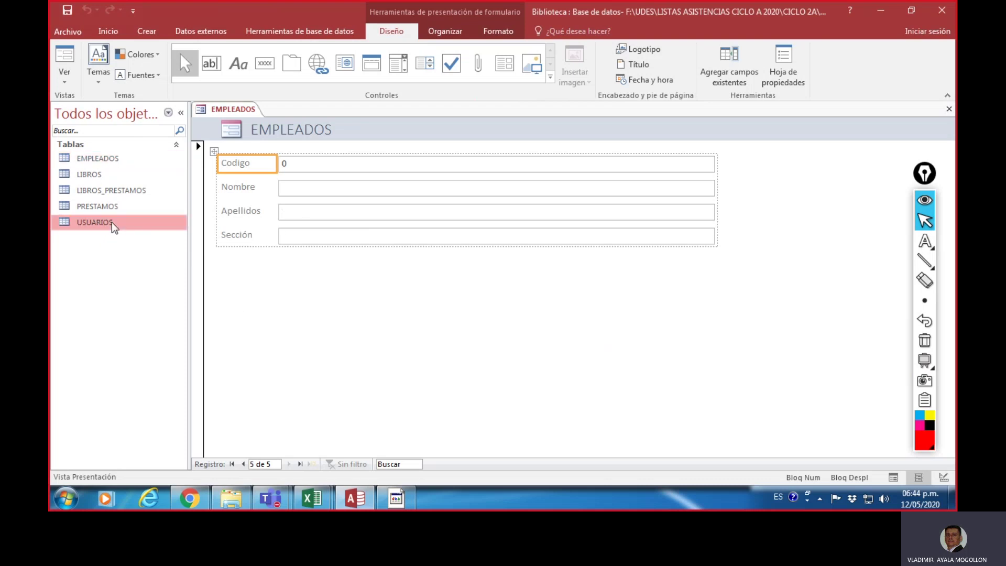
double_click(111, 222)
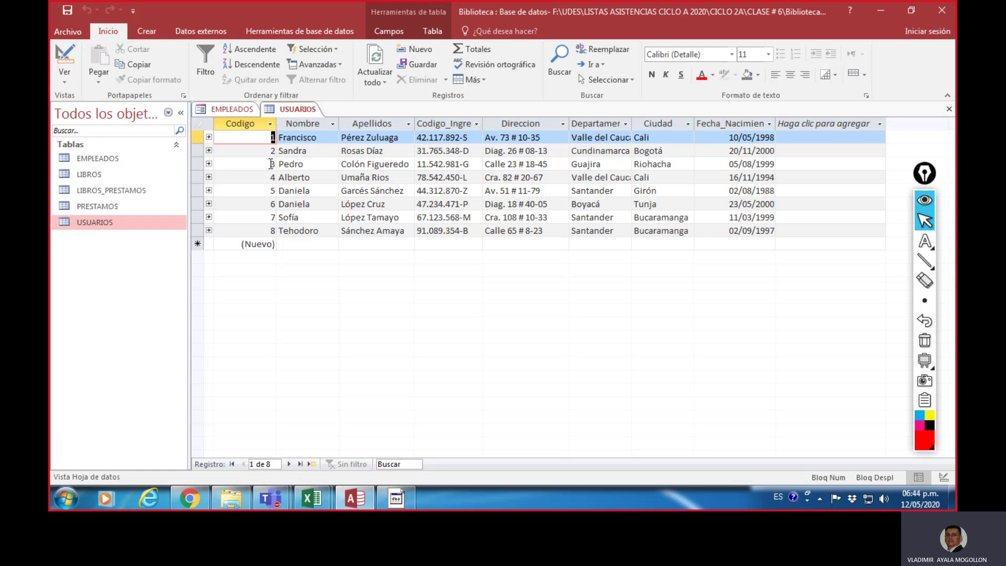
click(237, 112)
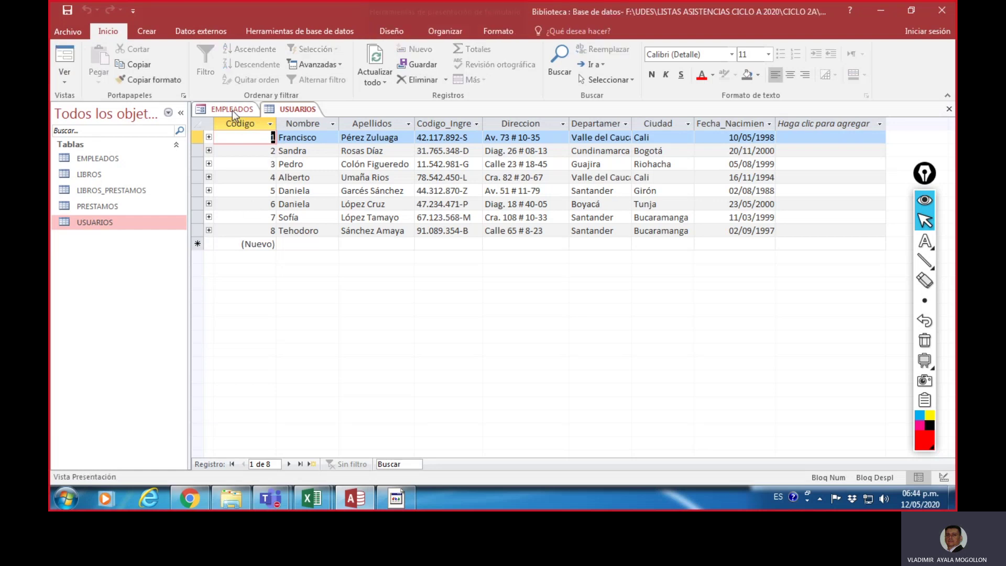
right_click(237, 112)
click(298, 111)
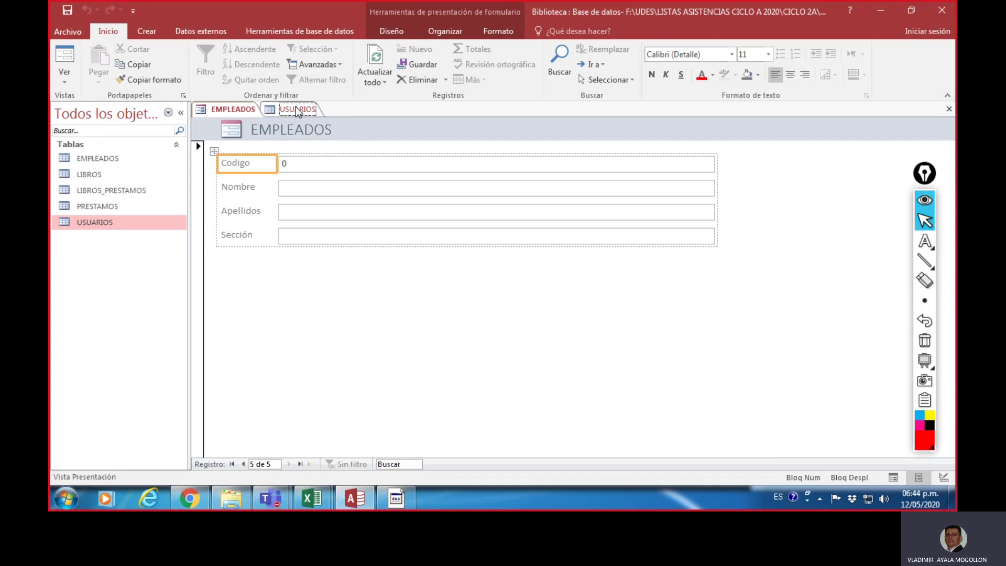
right_click(297, 111)
click(316, 130)
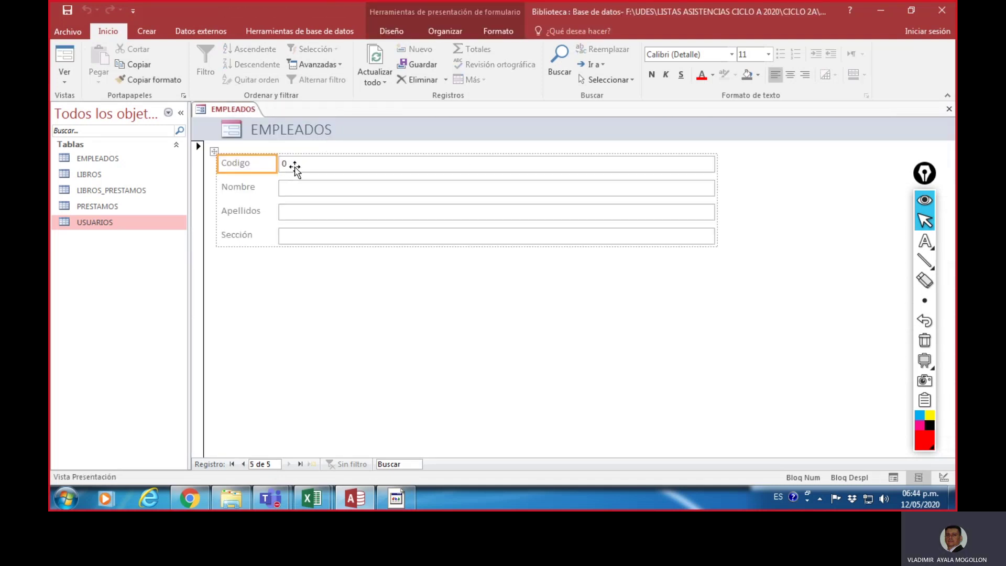
click(295, 164)
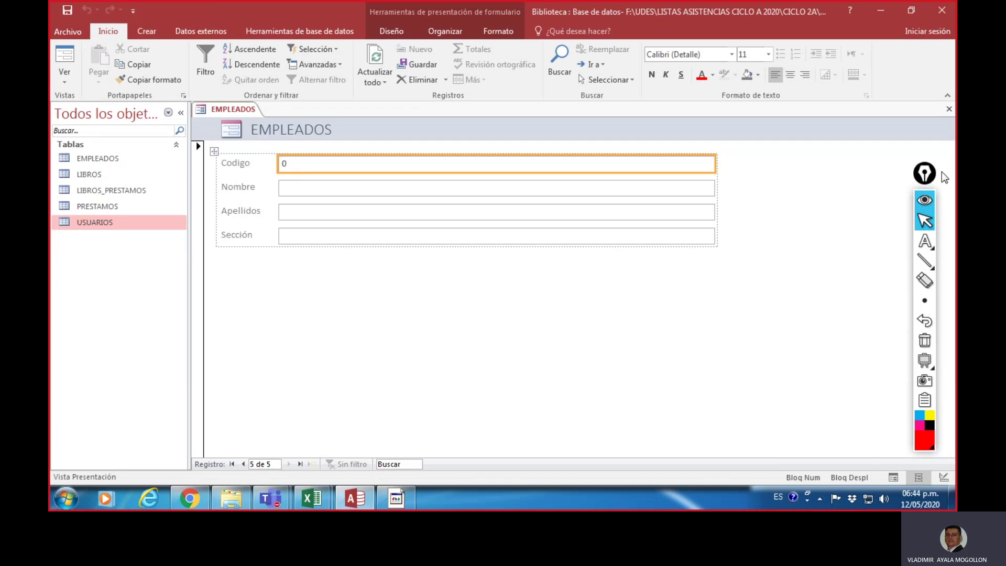
click(925, 221)
click(297, 158)
click(292, 192)
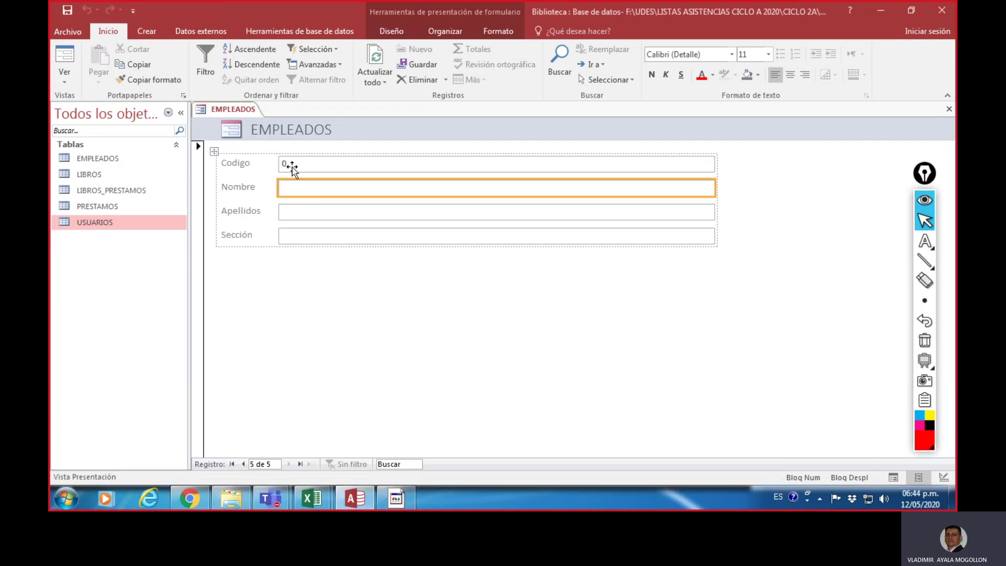
click(289, 165)
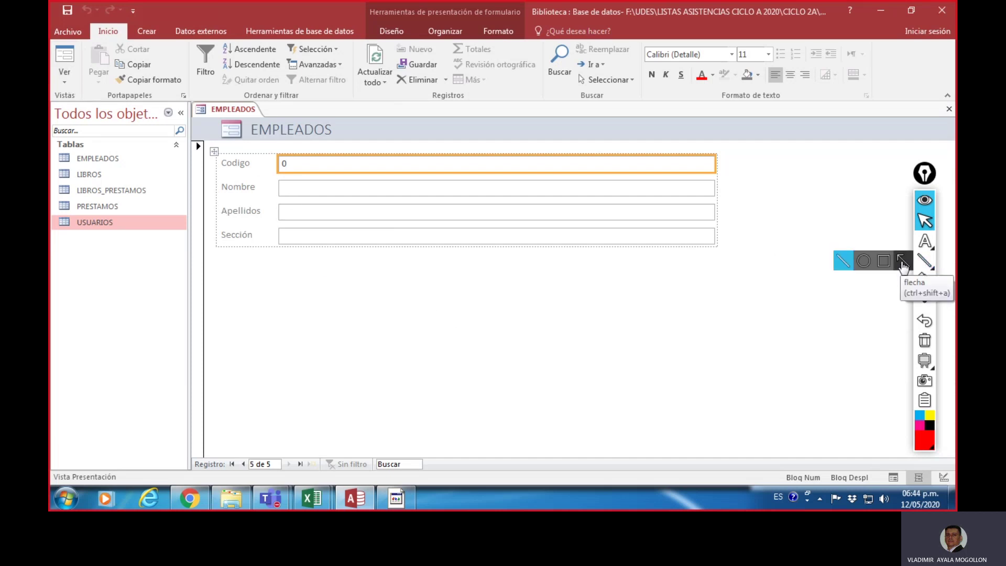
Step: Point out the Ver button with an arrow, erase it, and drop down the form views list
click(902, 262)
drag(144, 276, 78, 93)
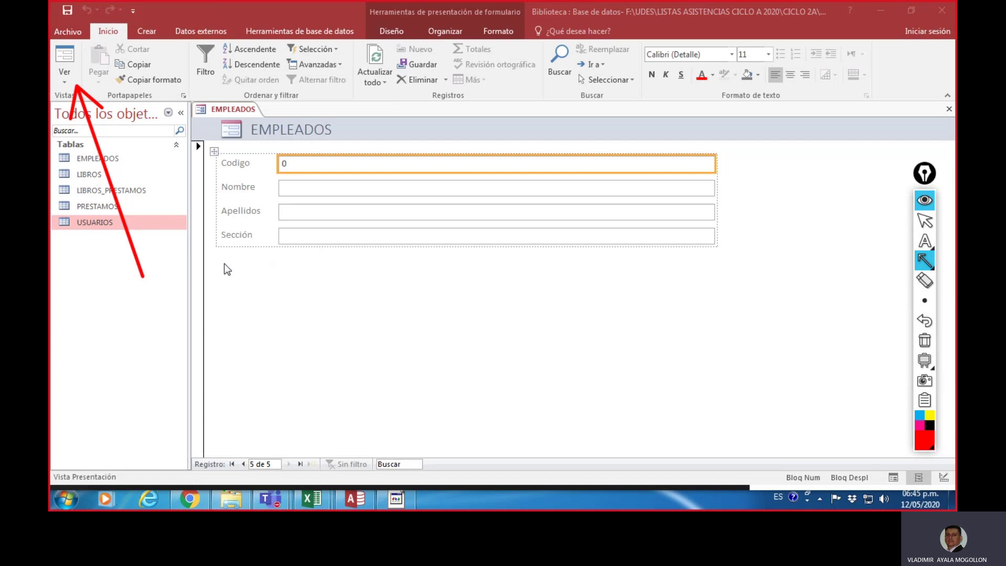
click(925, 341)
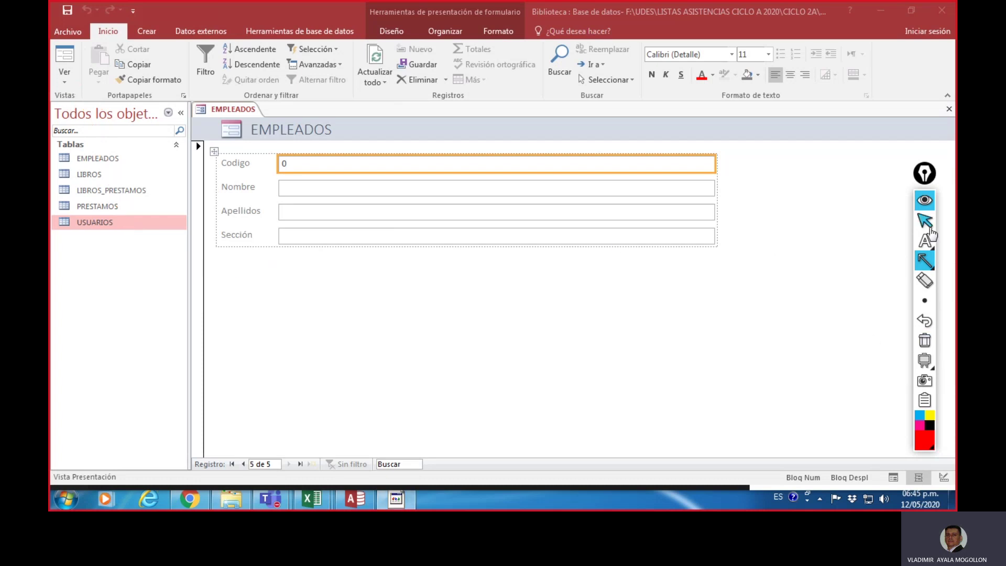
click(925, 222)
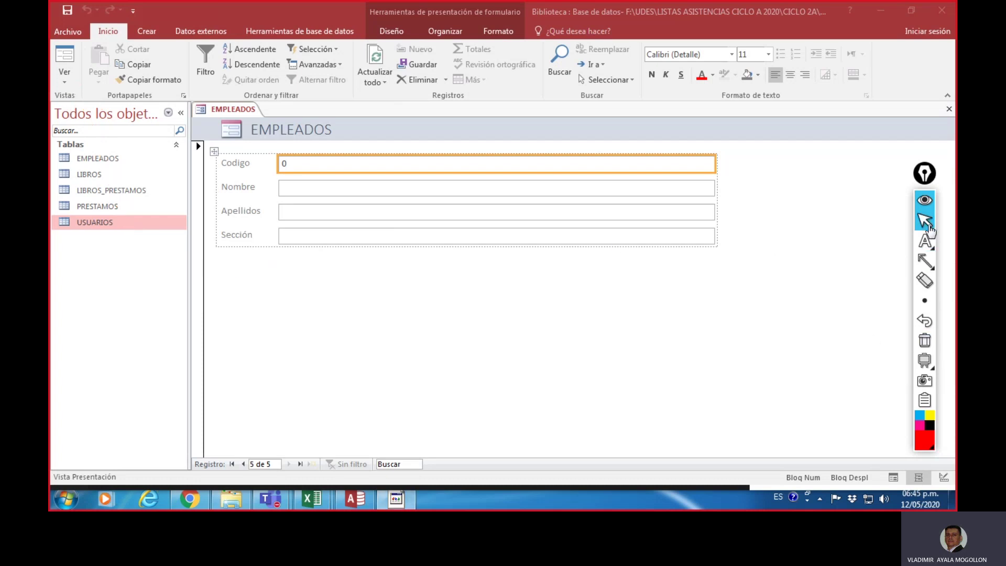
click(65, 83)
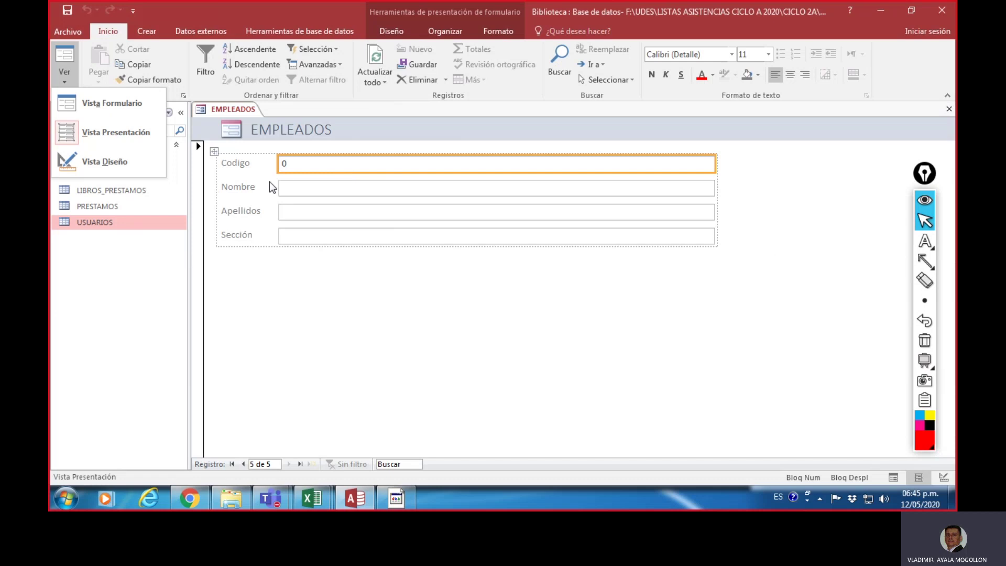
Step: Switch the EMPLEADOS form to Vista Diseño, then reopen the Ver views list
click(114, 165)
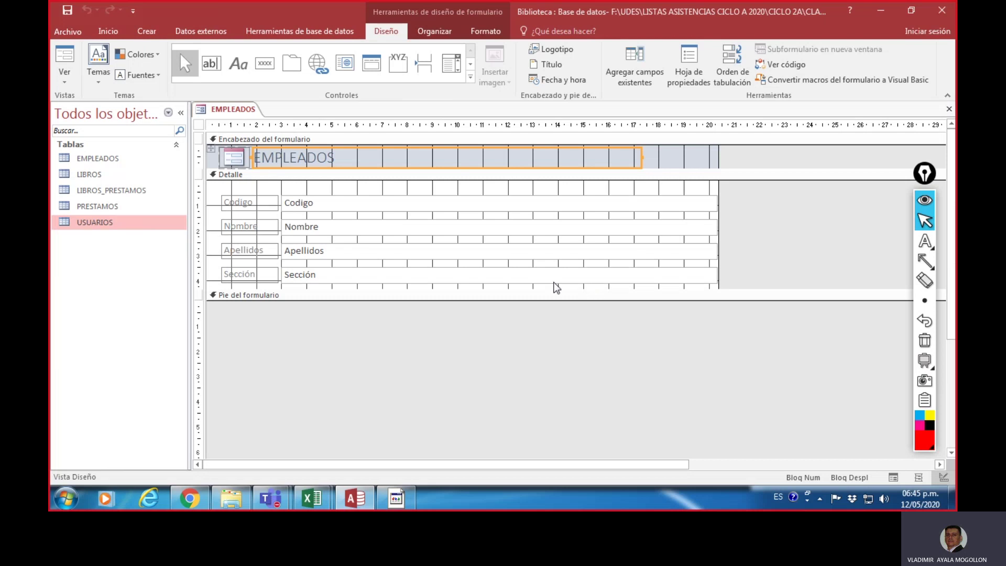
click(71, 86)
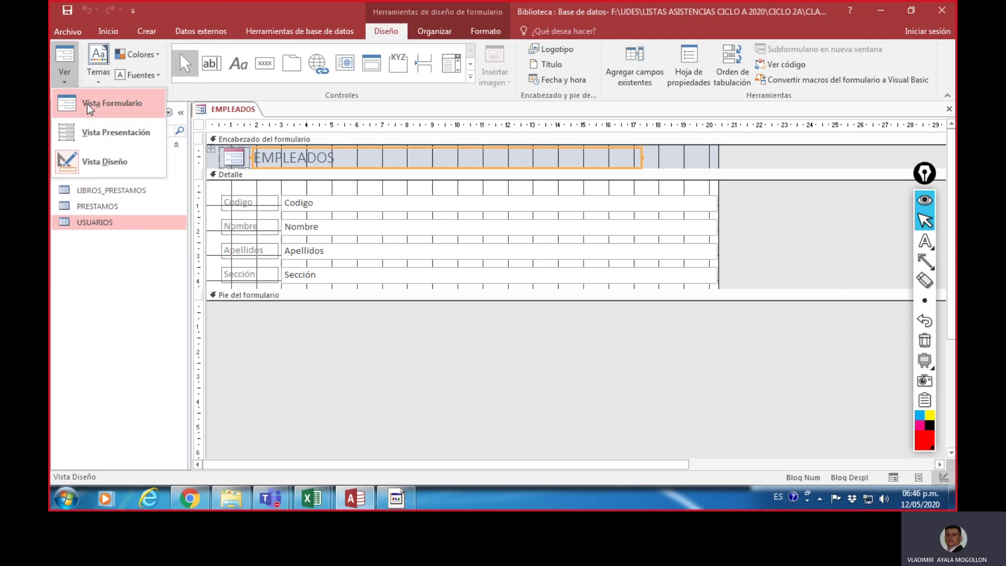
Step: Return to Vista Formulario and step through the records to blank new record 5 of 5
click(87, 105)
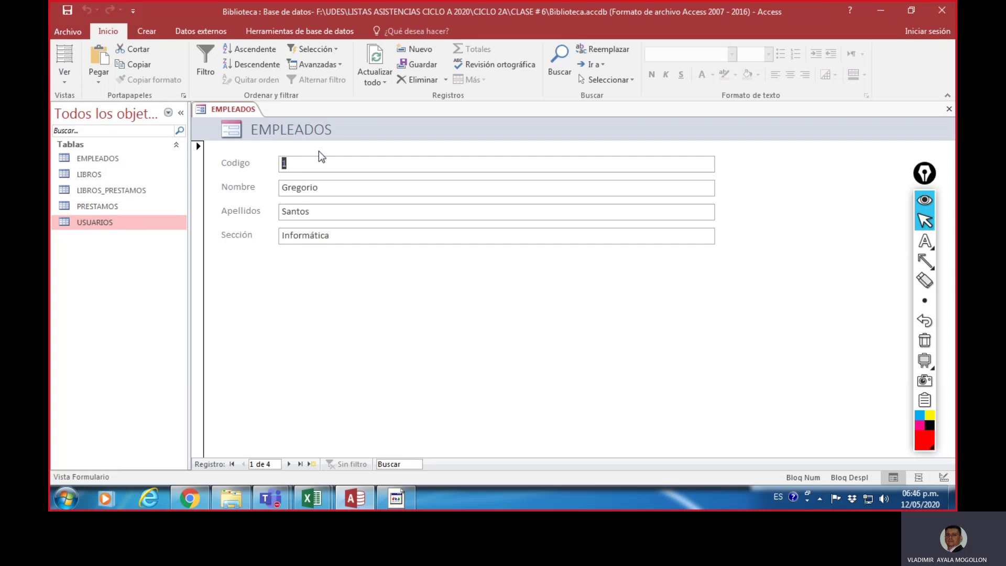
click(324, 167)
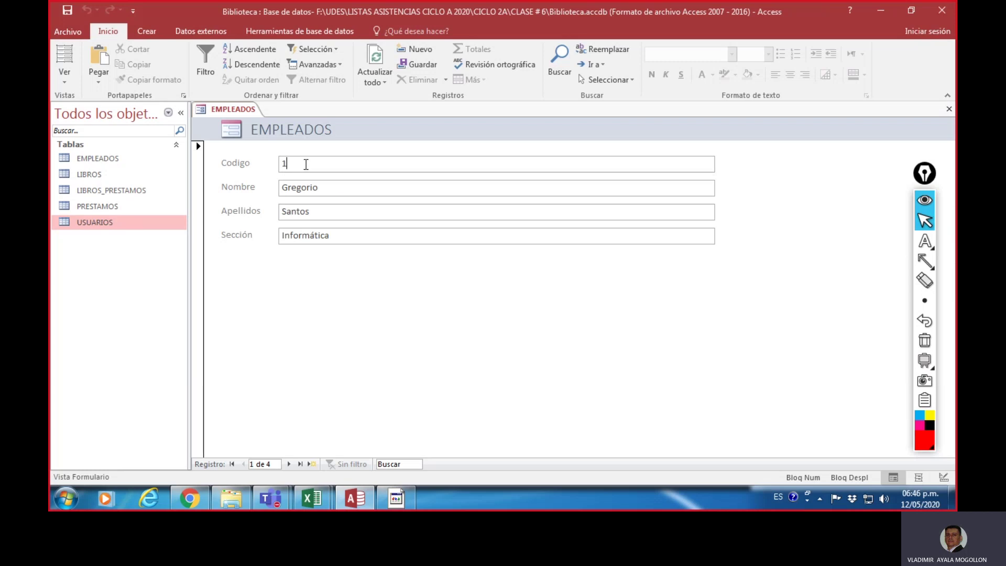
click(289, 464)
click(289, 464)
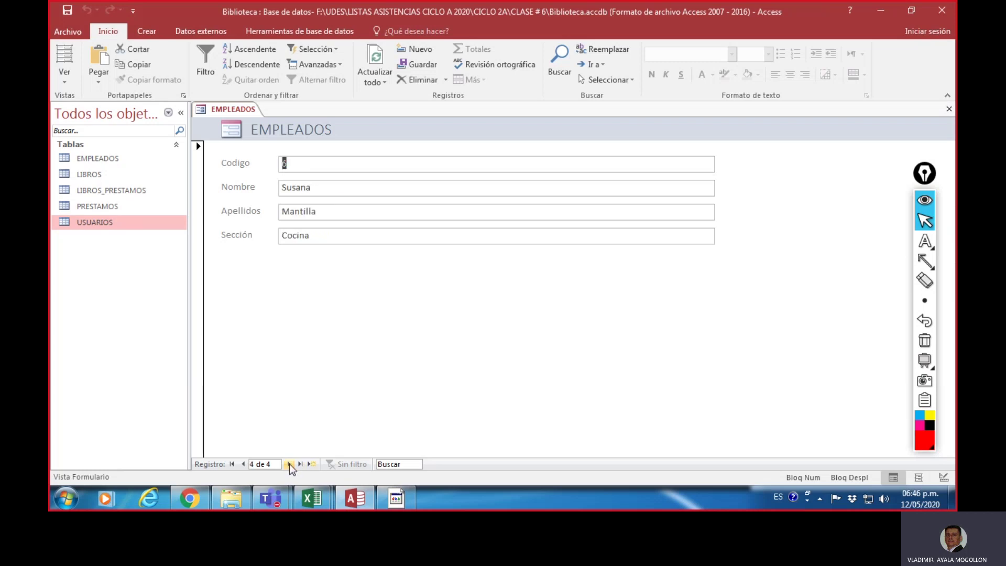
click(290, 464)
click(289, 463)
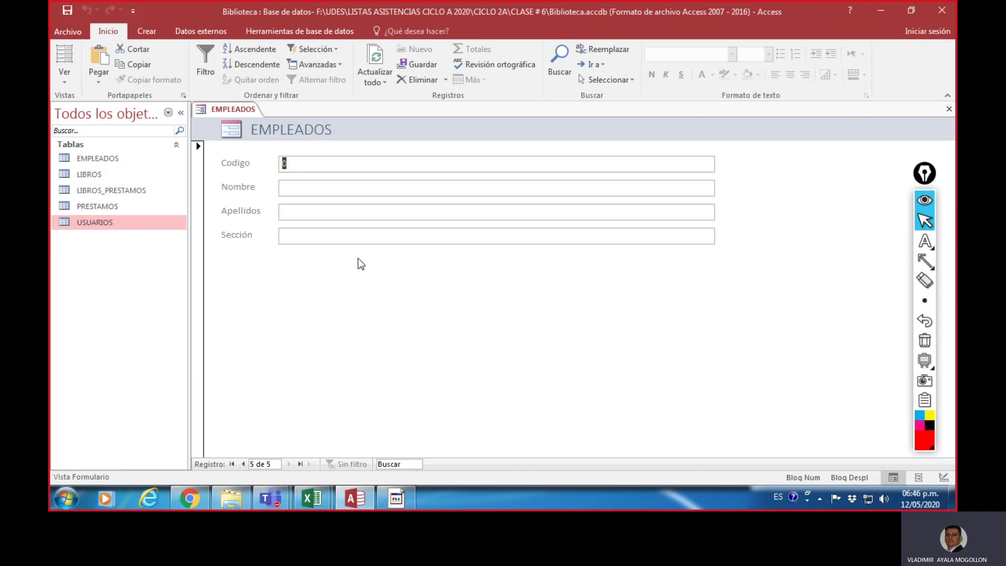
Step: Enter employee code 2 with the employee's name, surnames and section Farándula, then start a blank record
text(2)
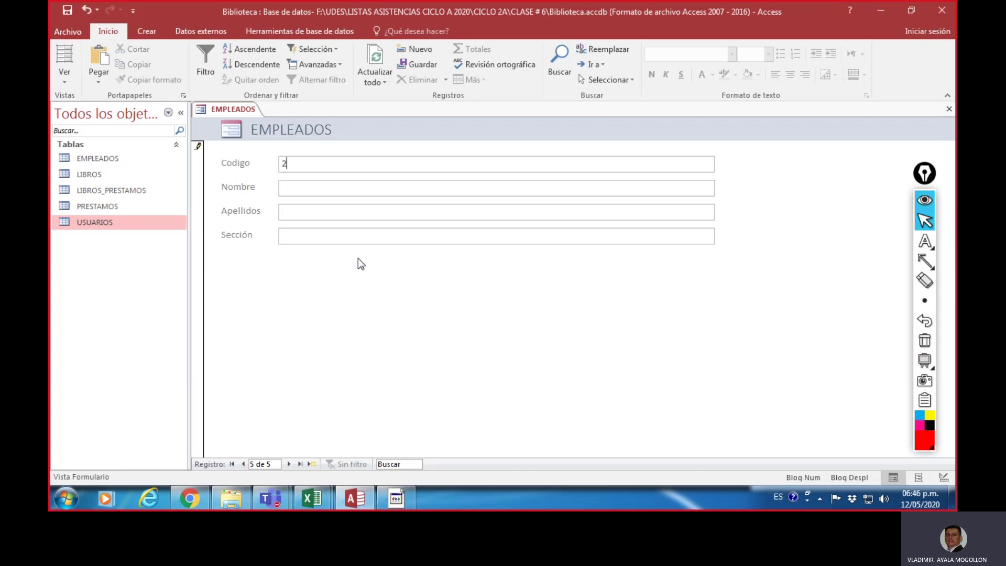
click(293, 186)
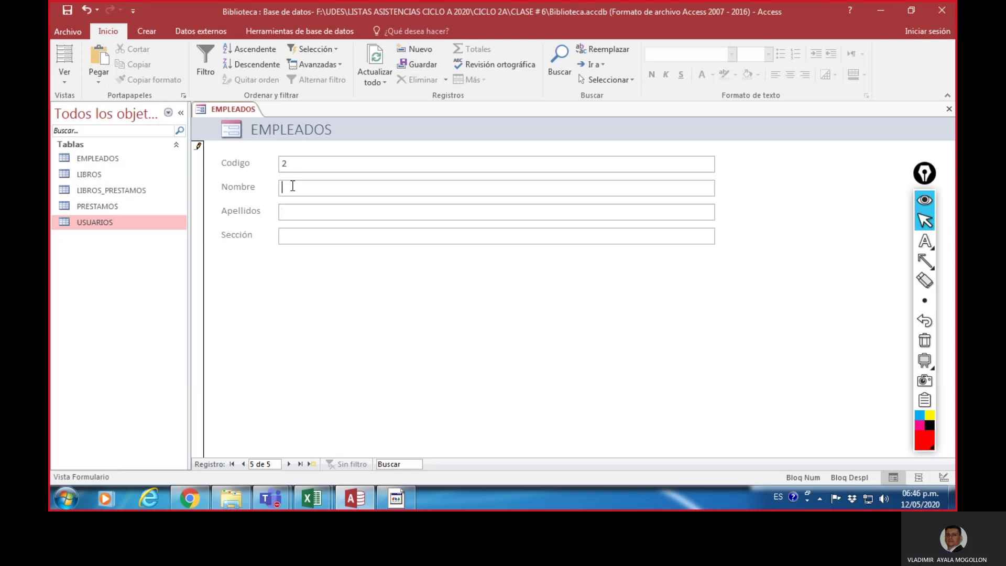
click(300, 209)
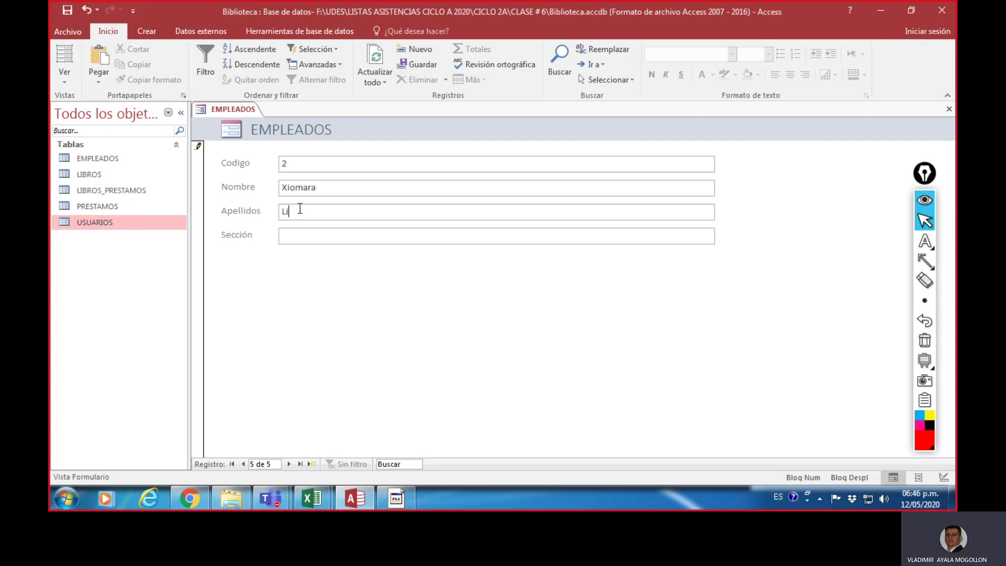
text(Farán)
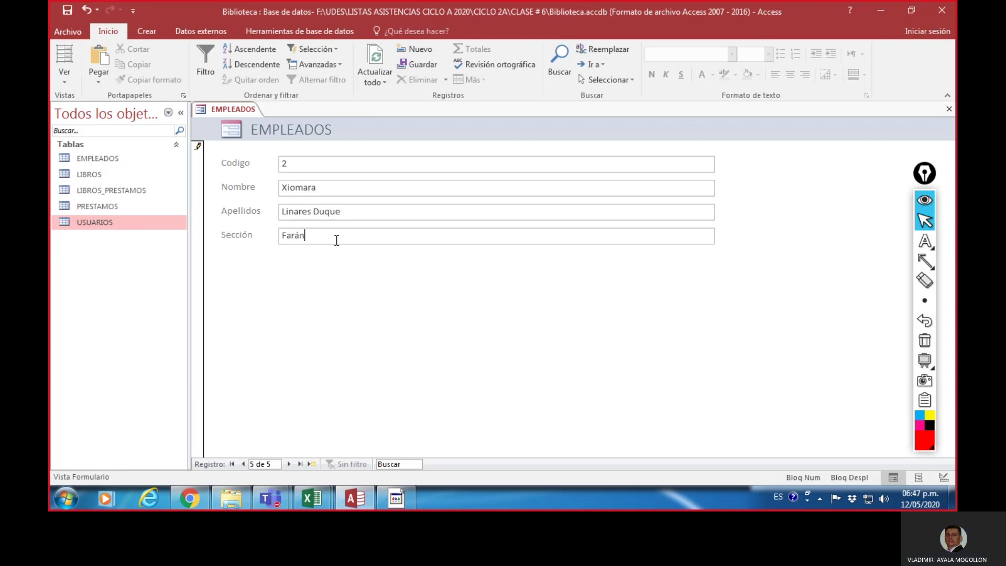
text(dula)
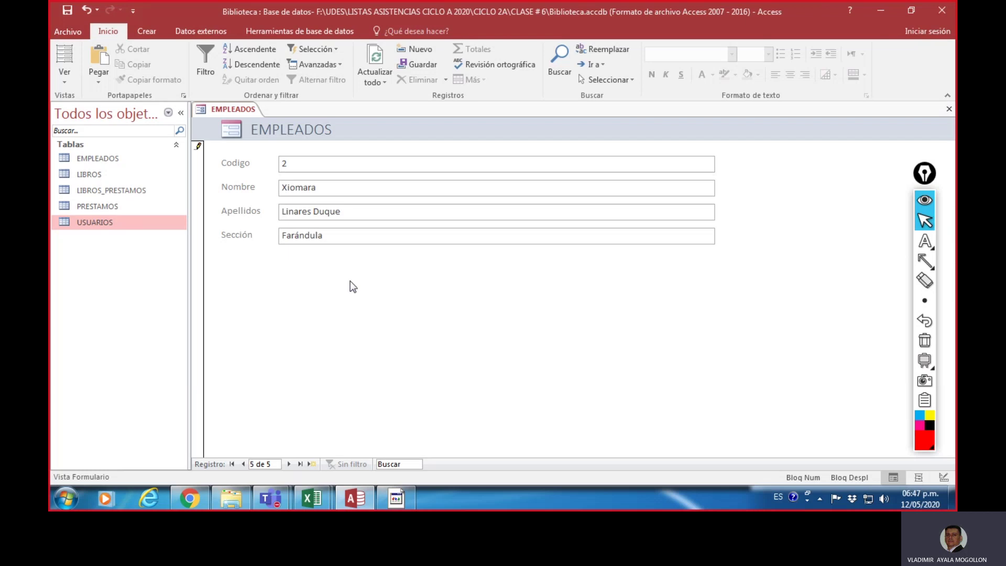
click(310, 464)
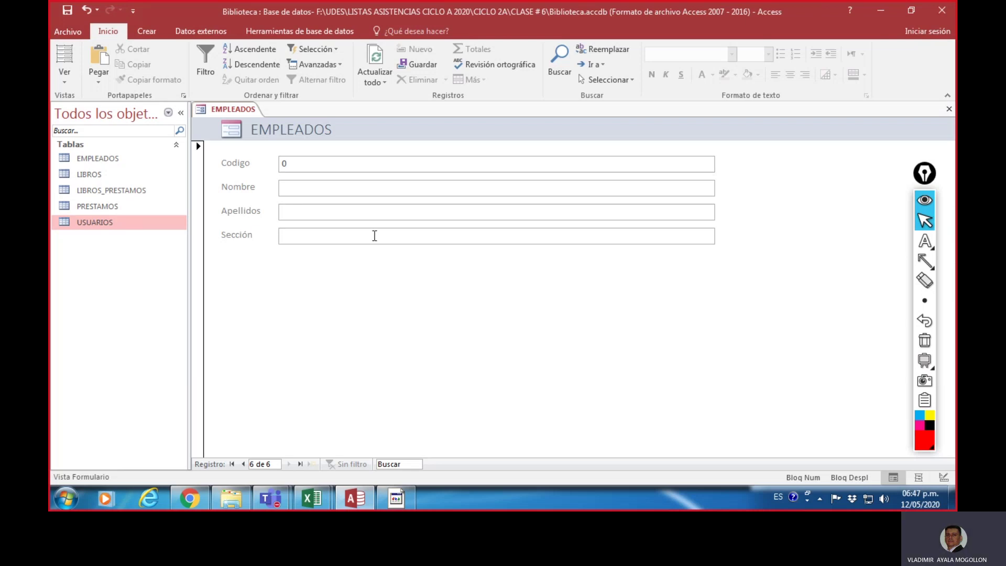
Step: Save the form under the name EMPLEADOS and point an arrow at it in the object list
click(67, 11)
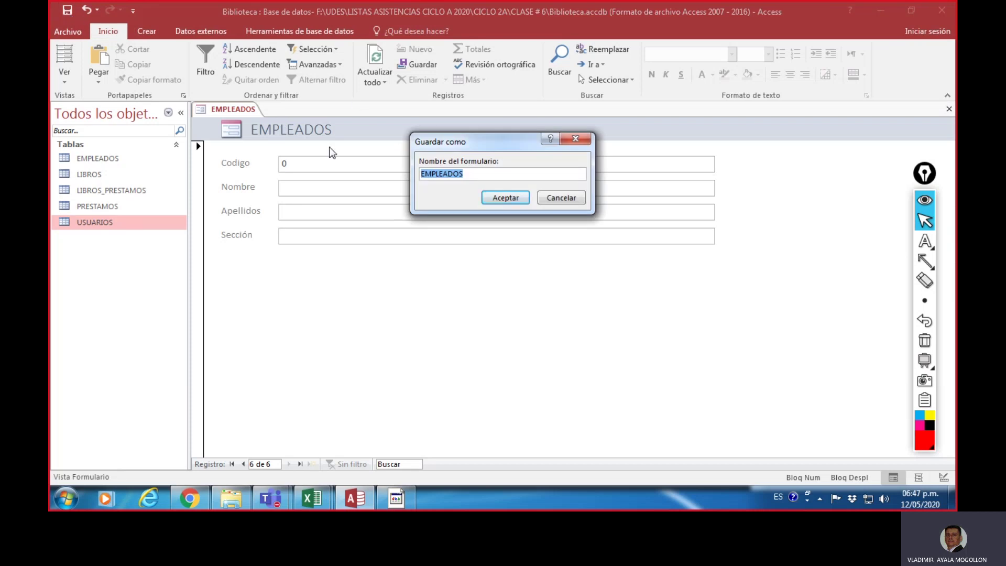
click(471, 173)
click(504, 198)
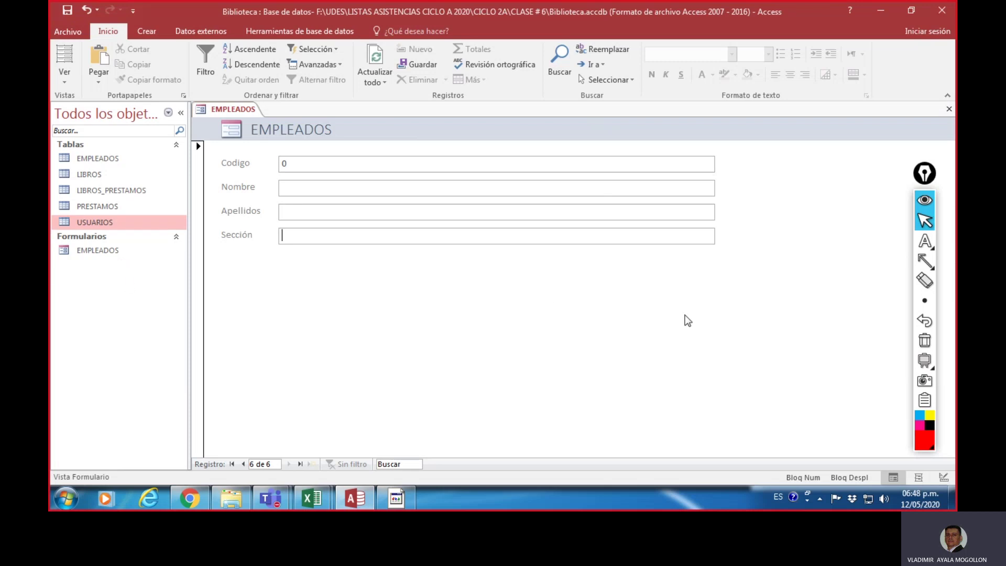
click(923, 262)
mouse_move(348, 341)
mouse_down()
mouse_move(150, 294)
mouse_move(126, 259)
mouse_up()
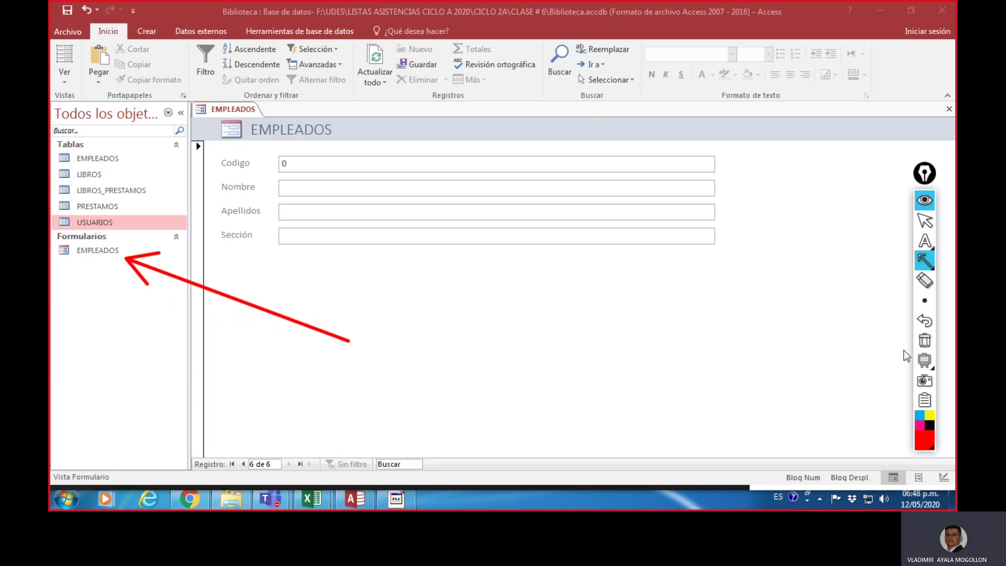
click(926, 348)
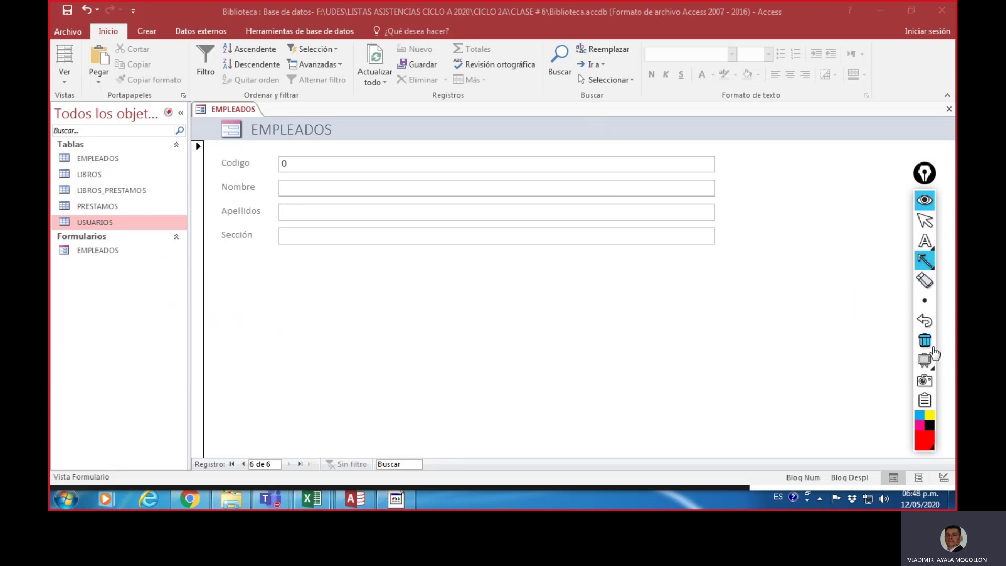
mouse_move(916, 273)
click(925, 220)
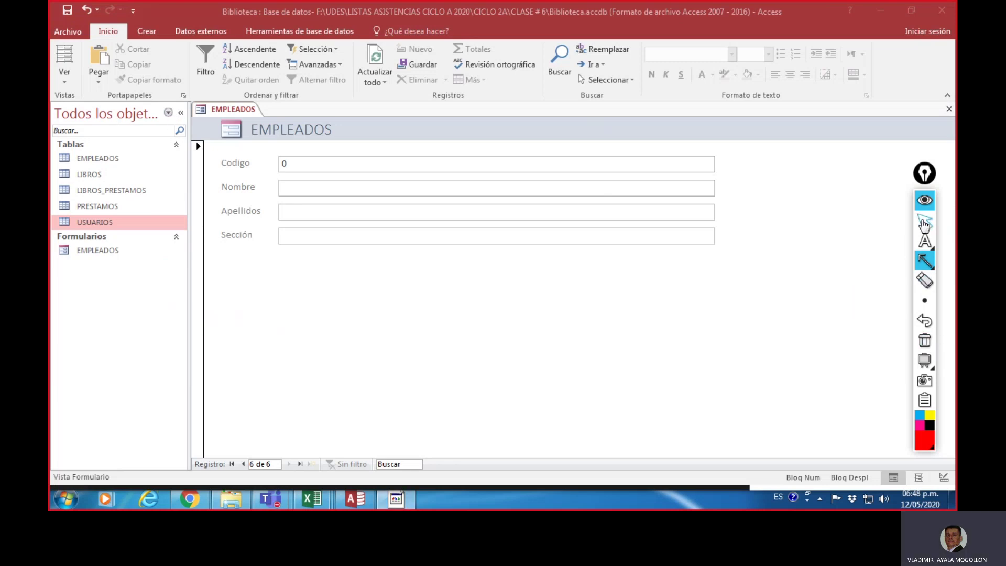
click(167, 113)
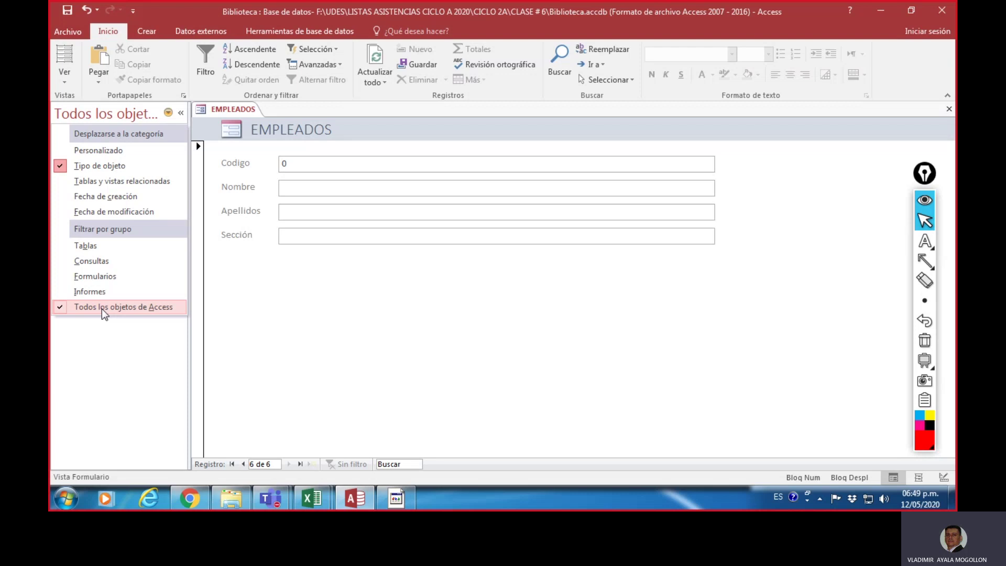
click(253, 297)
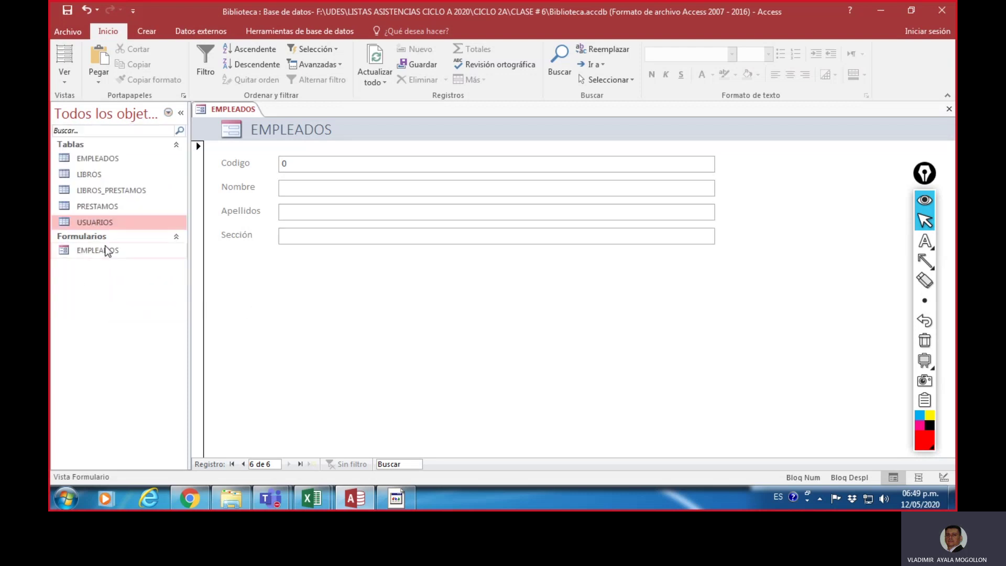
Step: Close the EMPLEADOS form and open the EMPLEADOS table, selecting the code 2 record
click(949, 109)
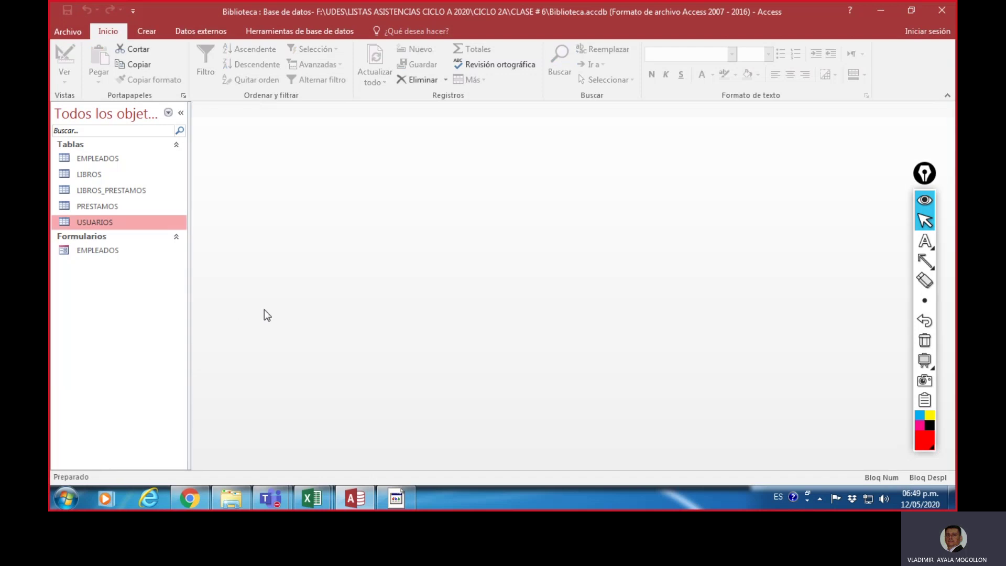
double_click(106, 159)
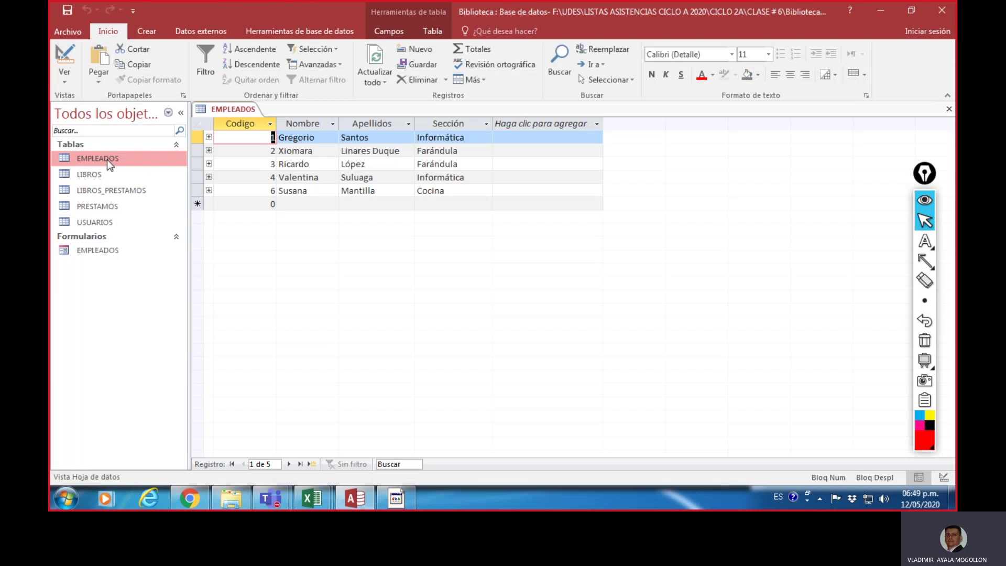
click(323, 151)
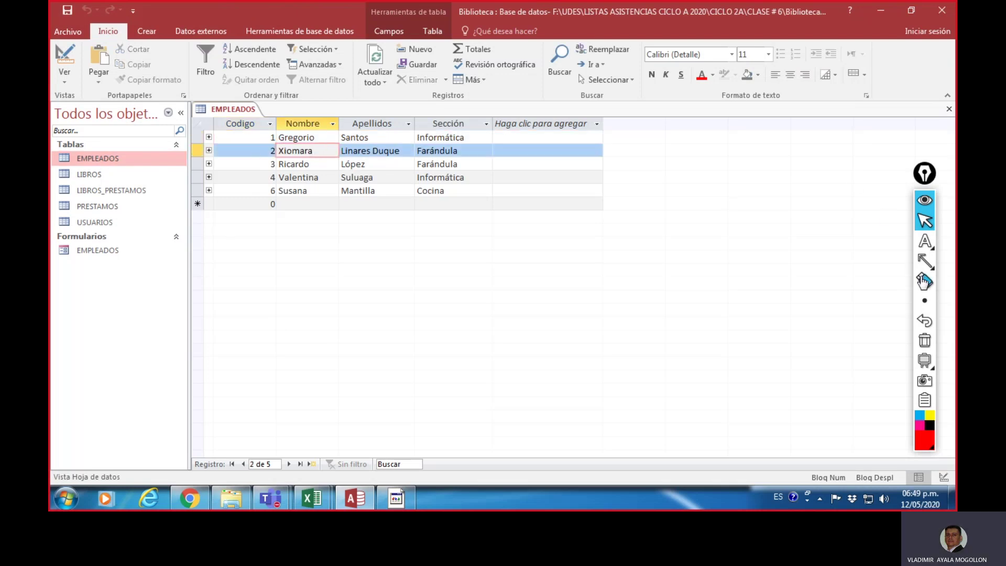
Step: Underline the code 2 employee record on screen, then erase the annotation
click(926, 261)
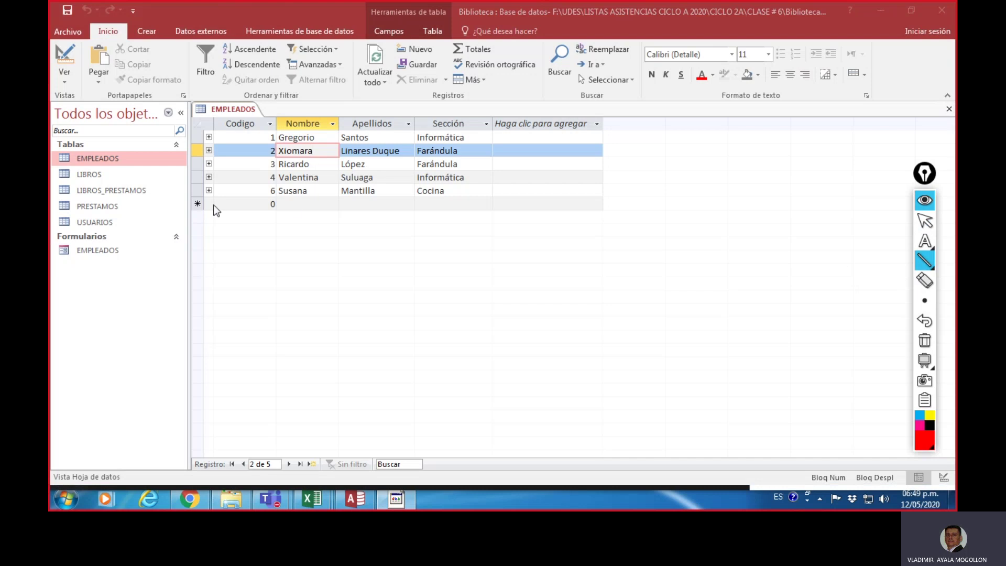
drag(229, 161, 534, 160)
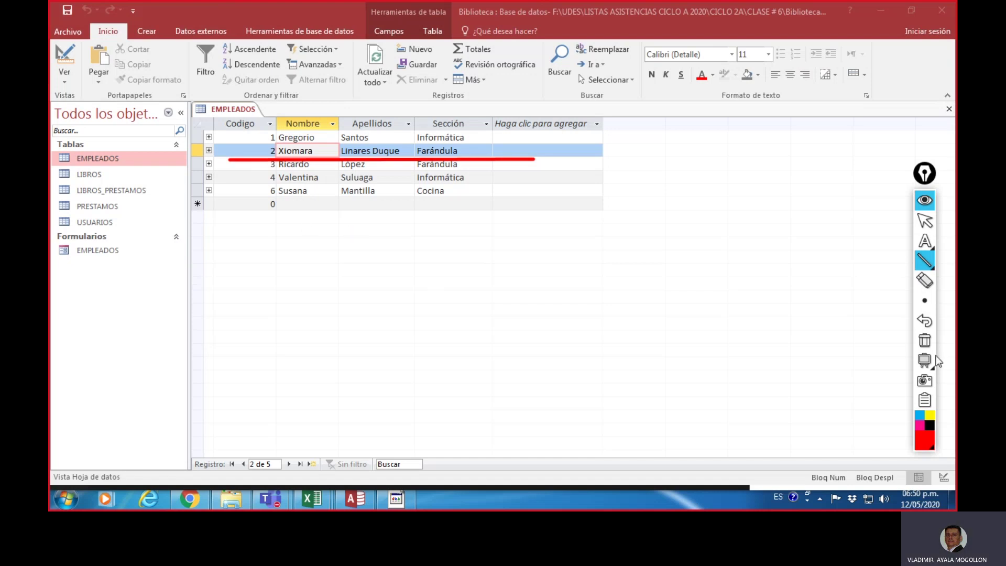
click(926, 342)
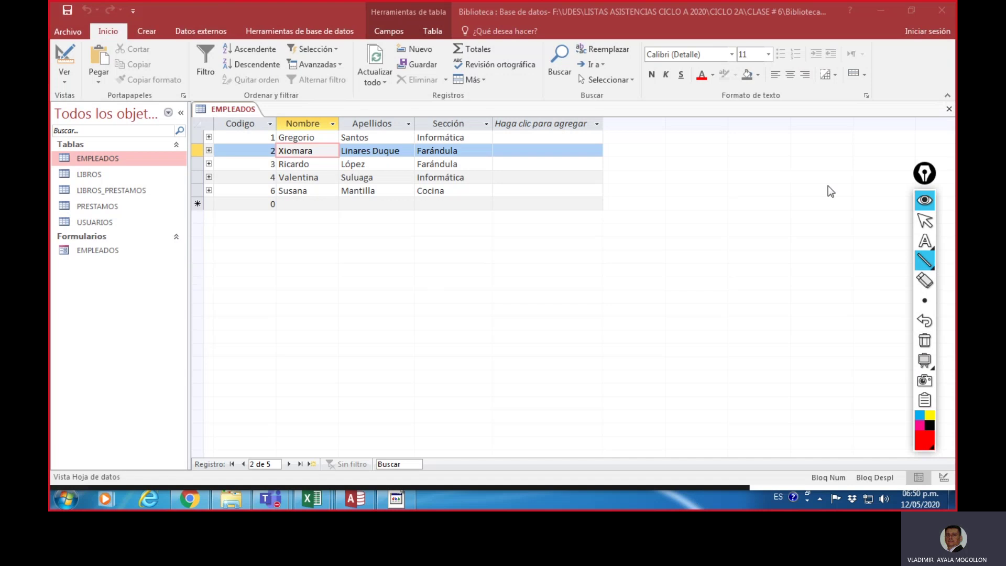
click(924, 223)
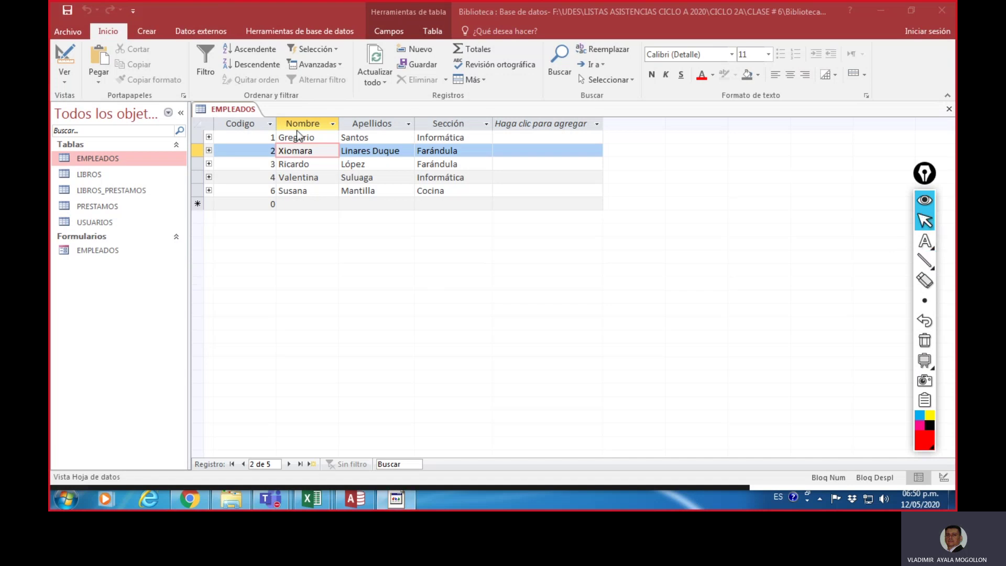
Step: Close the EMPLEADOS table via its tab menu and bring up the Teams windows from the taskbar
right_click(237, 110)
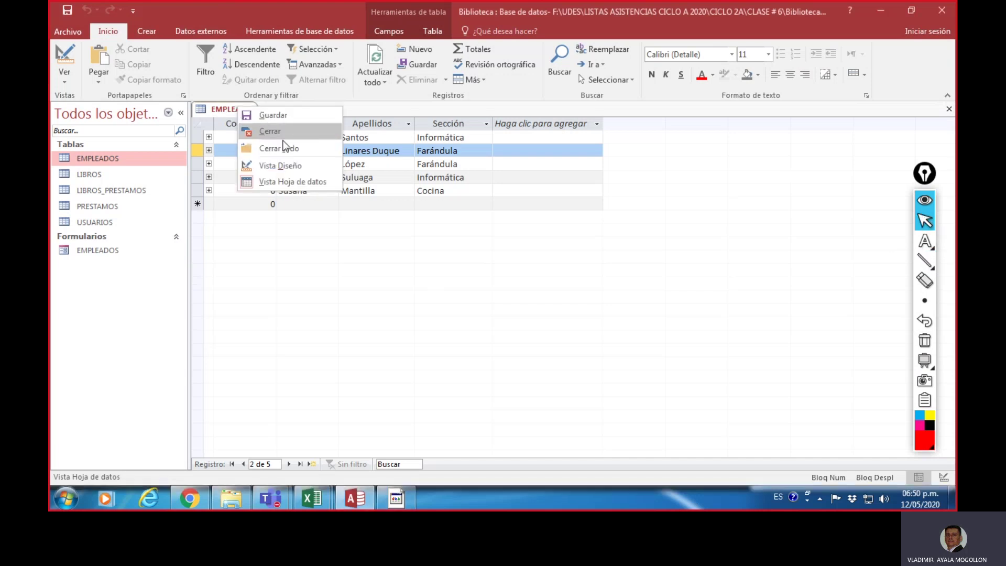
click(278, 132)
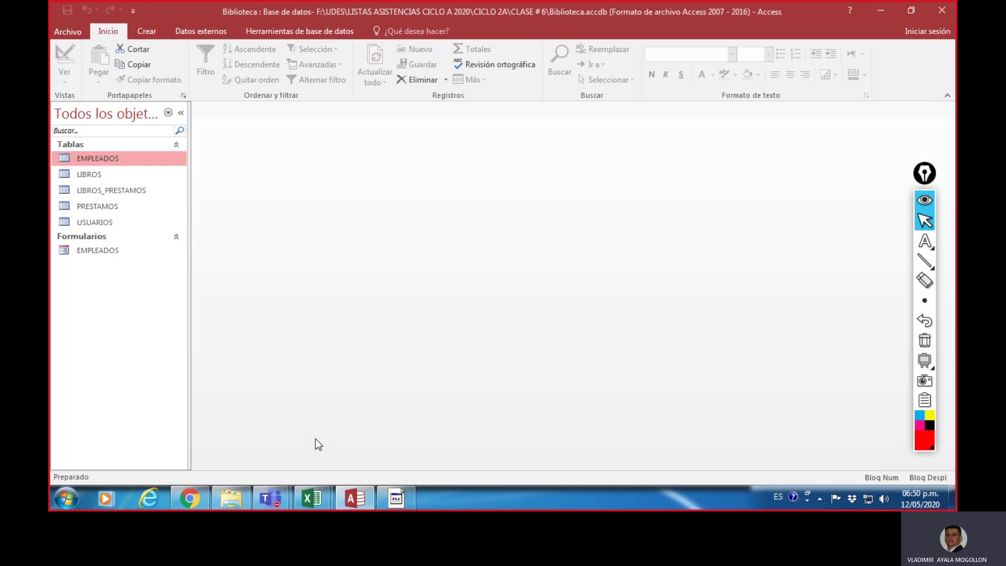
click(272, 497)
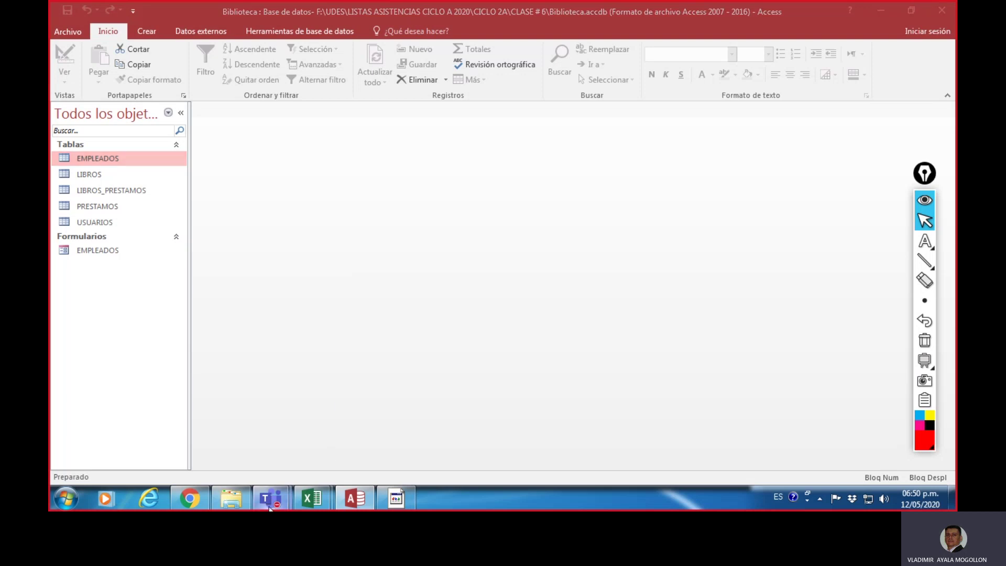
Step: Stop the Teams meeting recording via the More actions menu's Detener grabación option
click(218, 425)
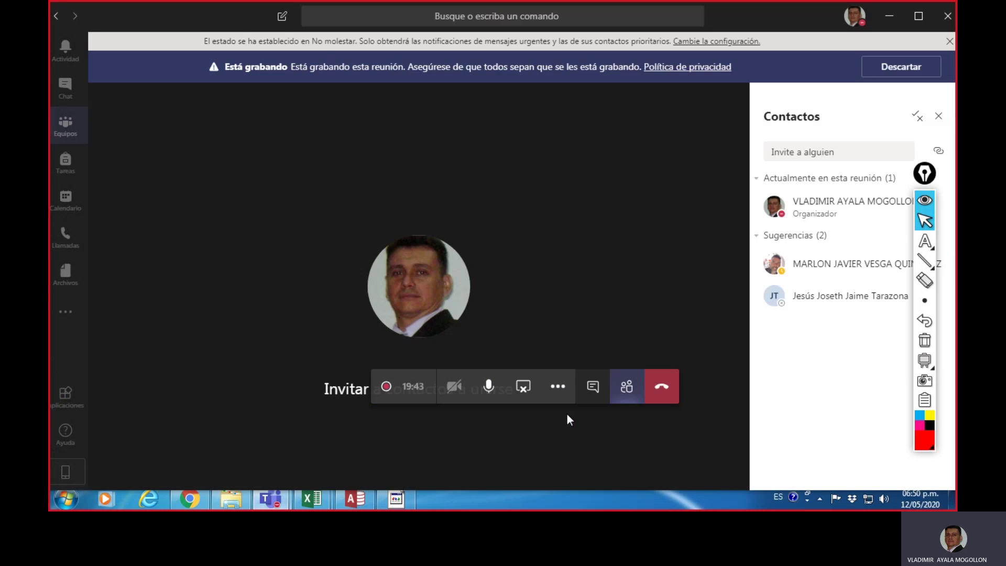
click(559, 391)
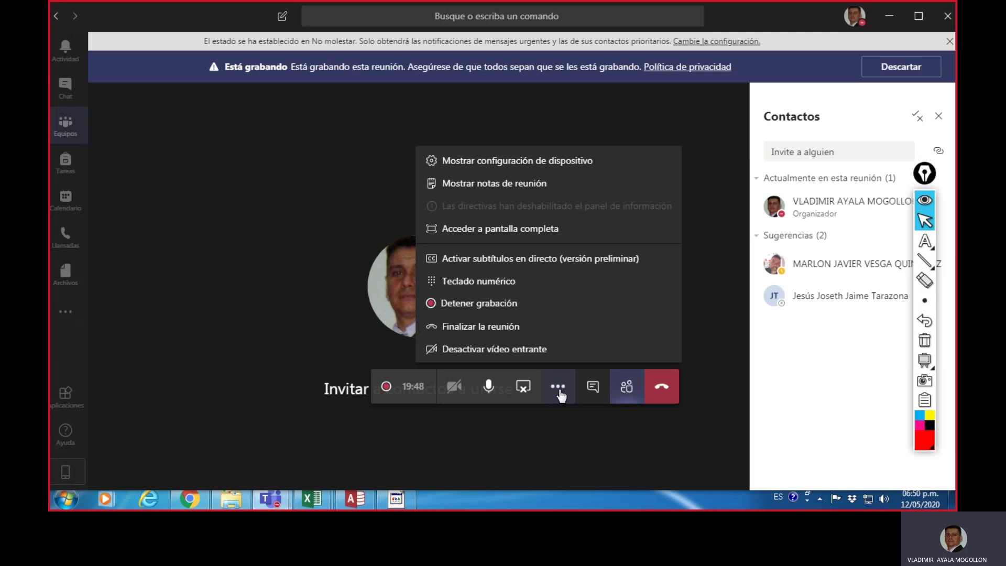
click(513, 312)
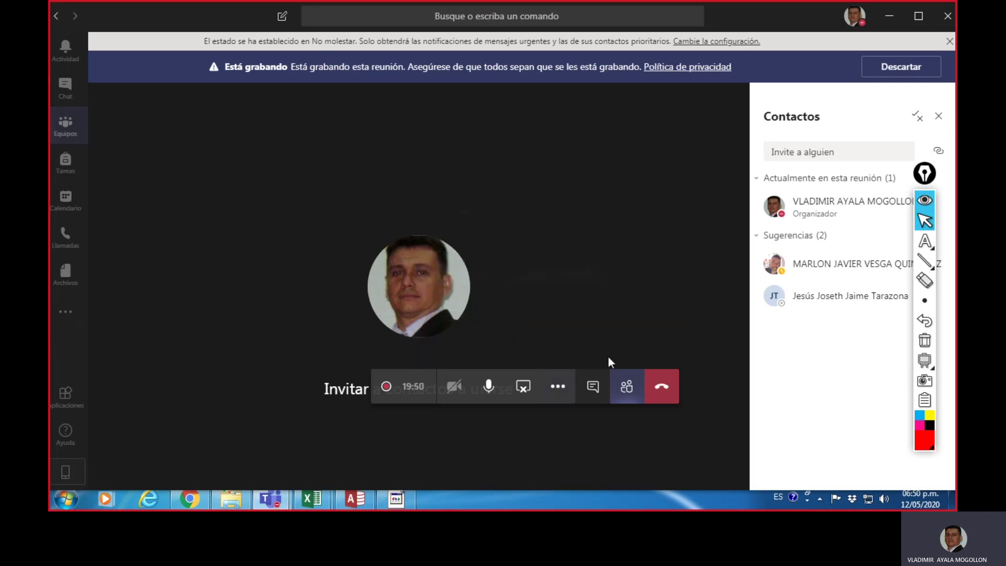